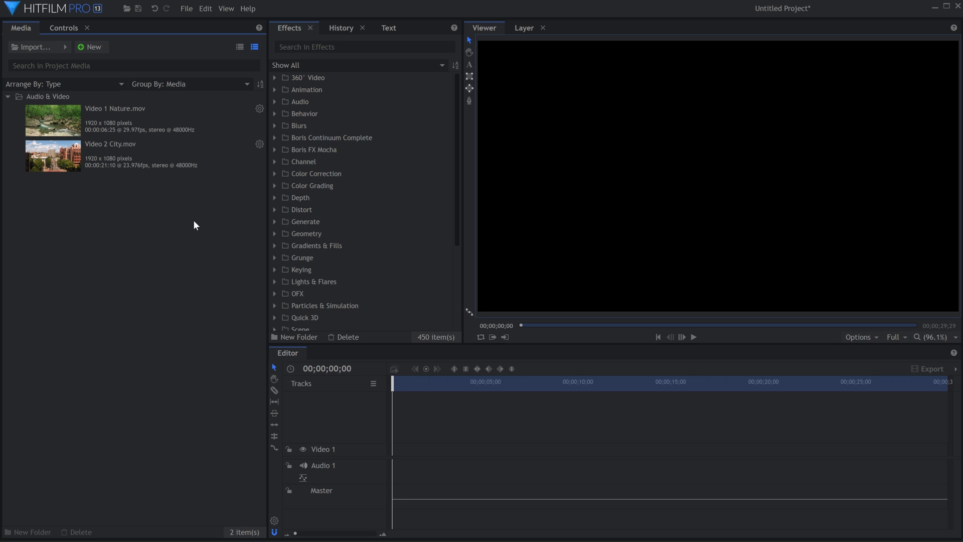
- Create a composite shot named Main Comp with a 00;00;12;00 duration and a frame rate of 23.976 fps
left_click(92, 47)
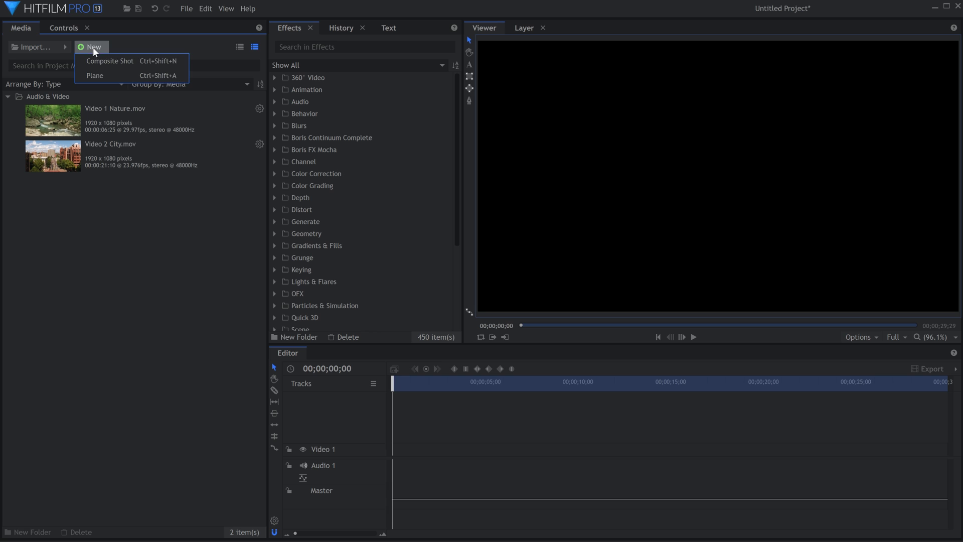
left_click(92, 61)
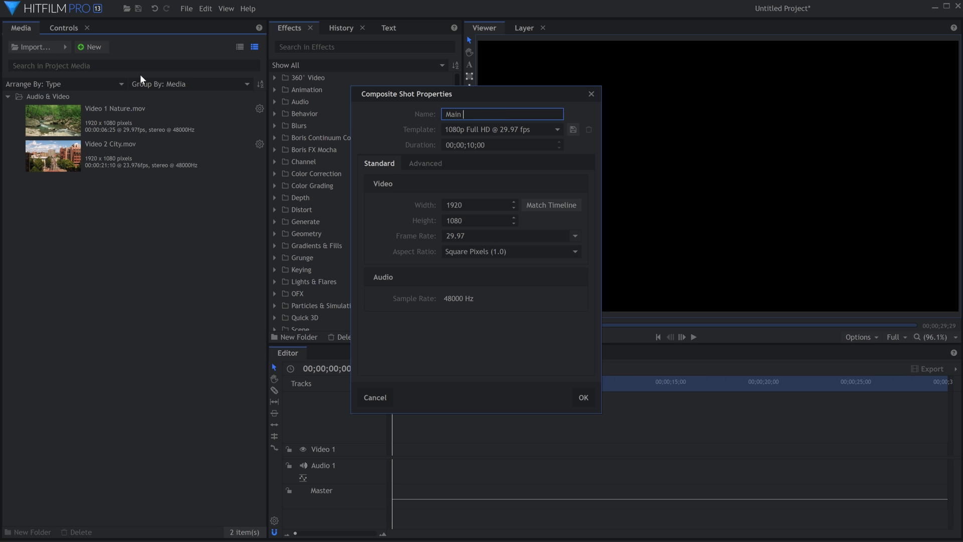
left_click(474, 145)
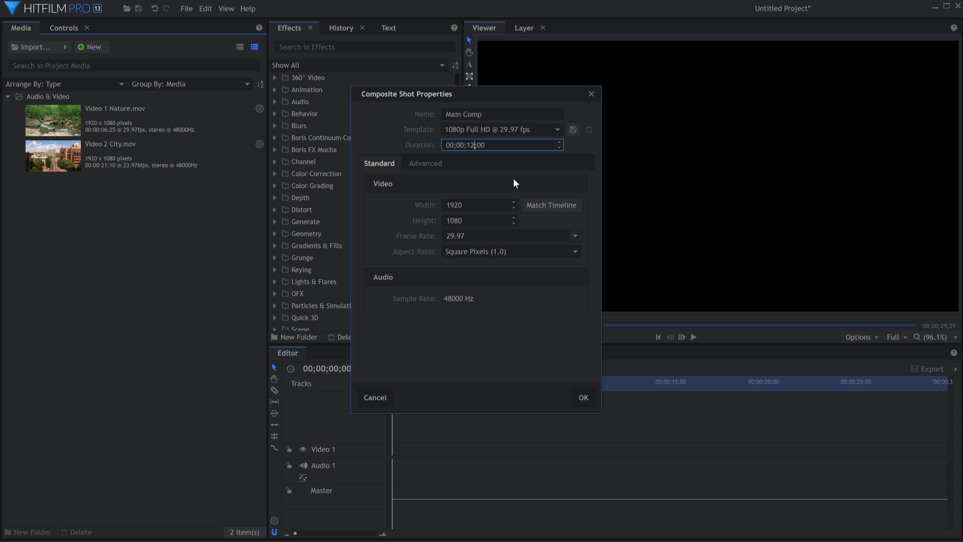
left_click(573, 235)
left_click(571, 244)
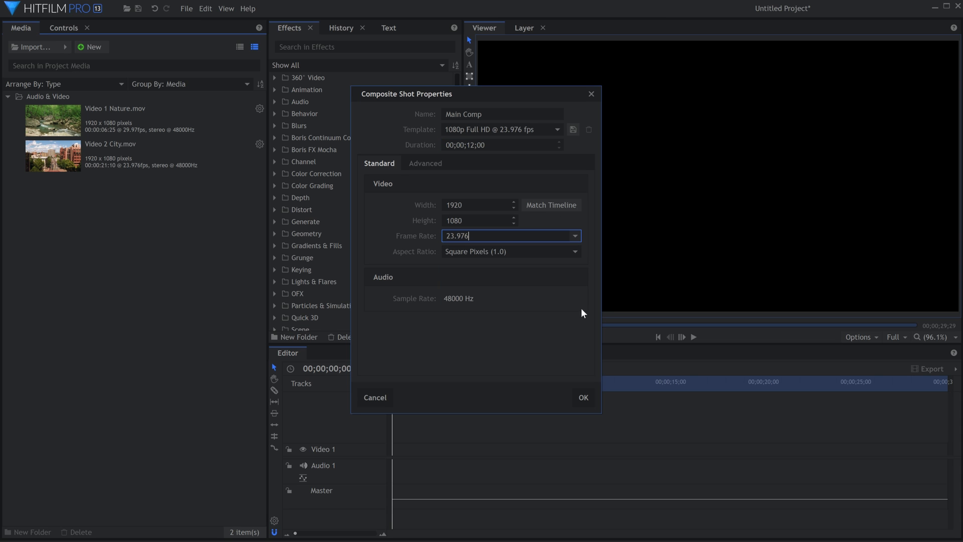
left_click(575, 396)
- Add Video 1 Nature.mov to the Main Comp timeline and preview its playback
left_click_drag(148, 125, 155, 152)
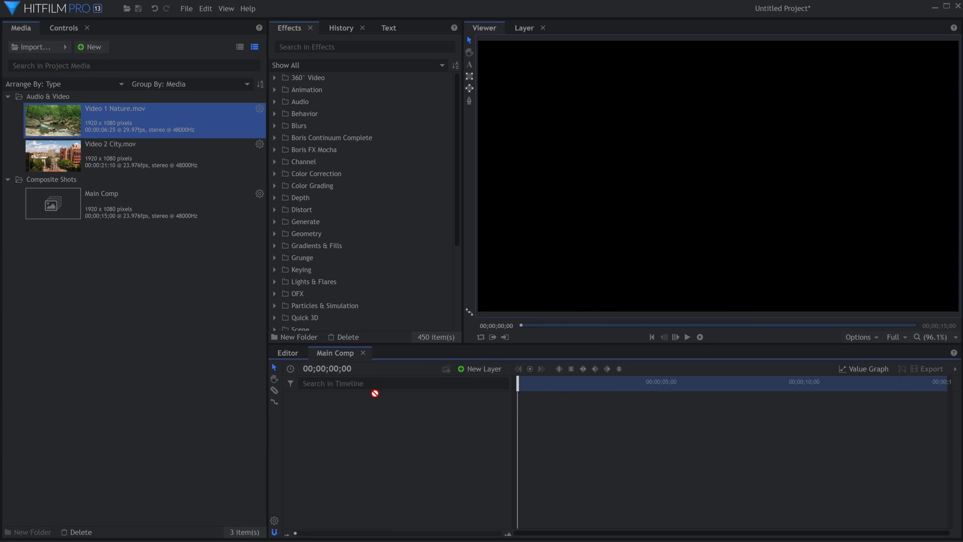
left_click_drag(375, 389, 372, 399)
key("space")
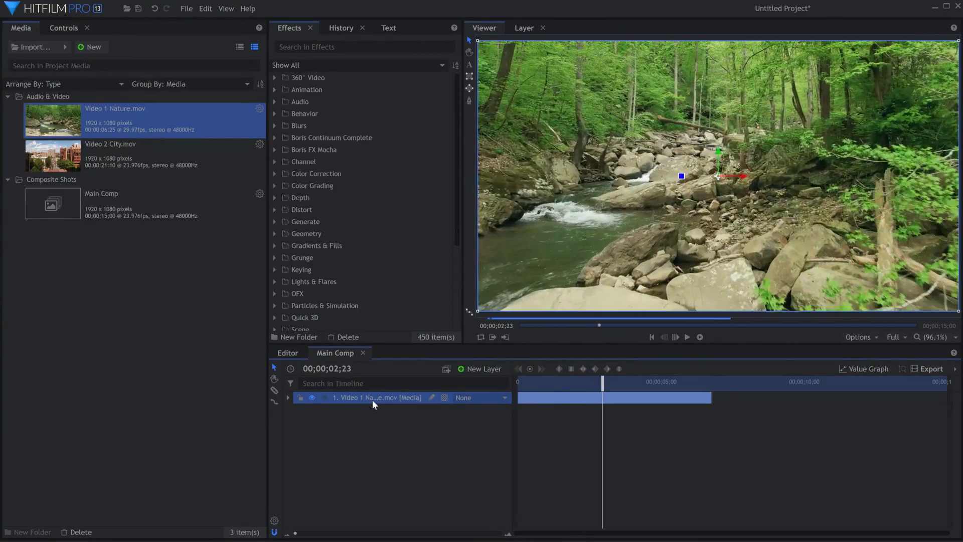
key("space")
- Find the Camera Tracker effect and apply it to the Video 1 Nature layer
left_click(358, 47)
type("camera")
left_click(371, 115)
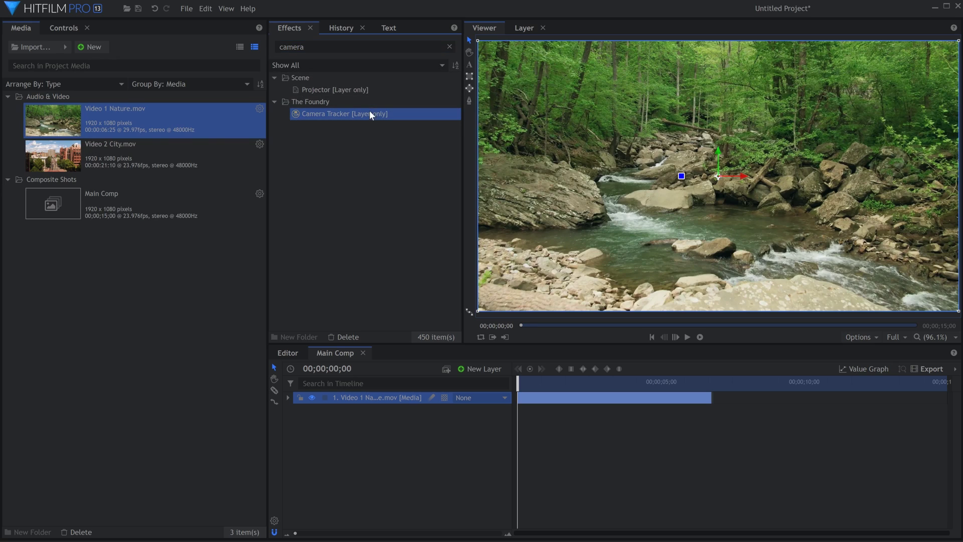
left_click_drag(410, 380, 395, 395)
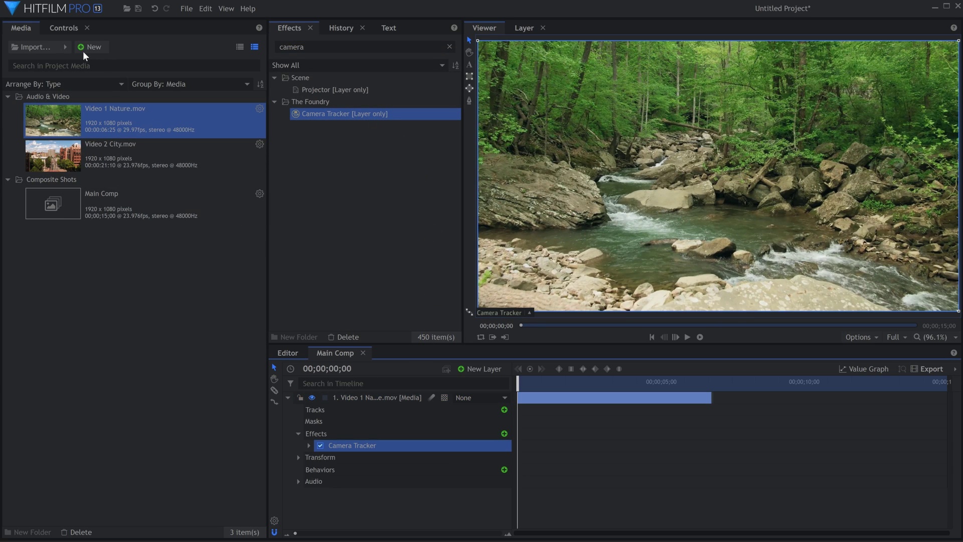
- Track the features of the nature clip with Camera Tracker and solve the camera
left_click(62, 26)
left_click(17, 128)
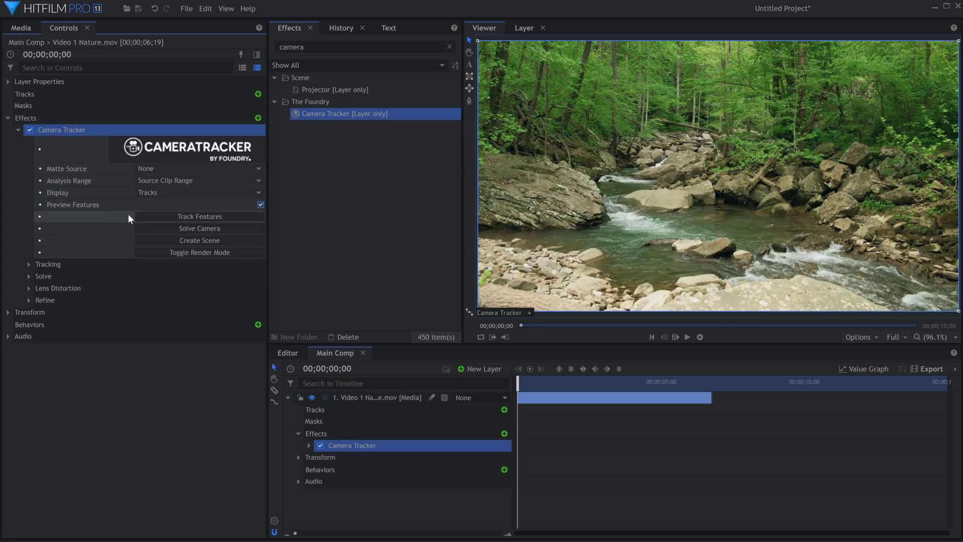
left_click(236, 220)
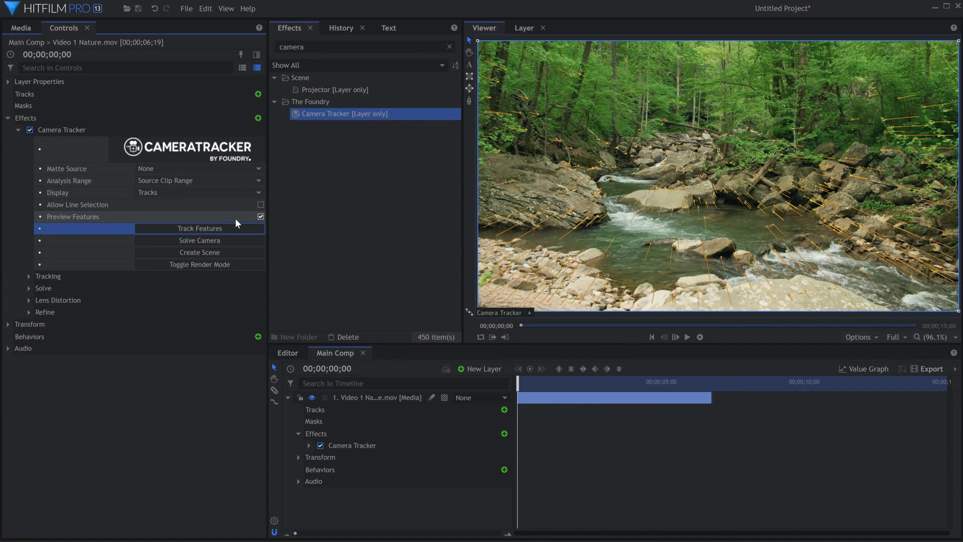
left_click(226, 242)
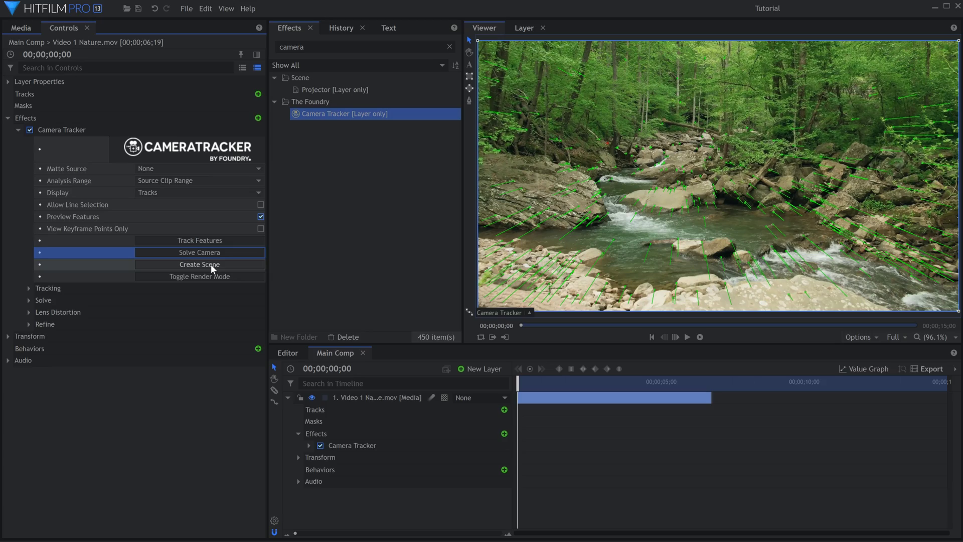
- Create the scene from the solved camera track, play it back and return to the first frame
left_click(210, 263)
key("space")
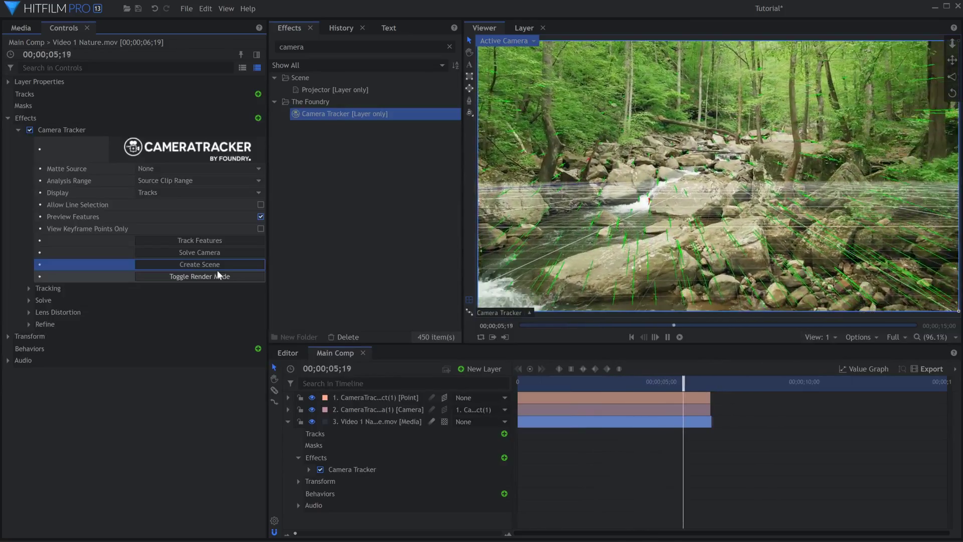
left_click(568, 381)
left_click_drag(546, 381, 489, 379)
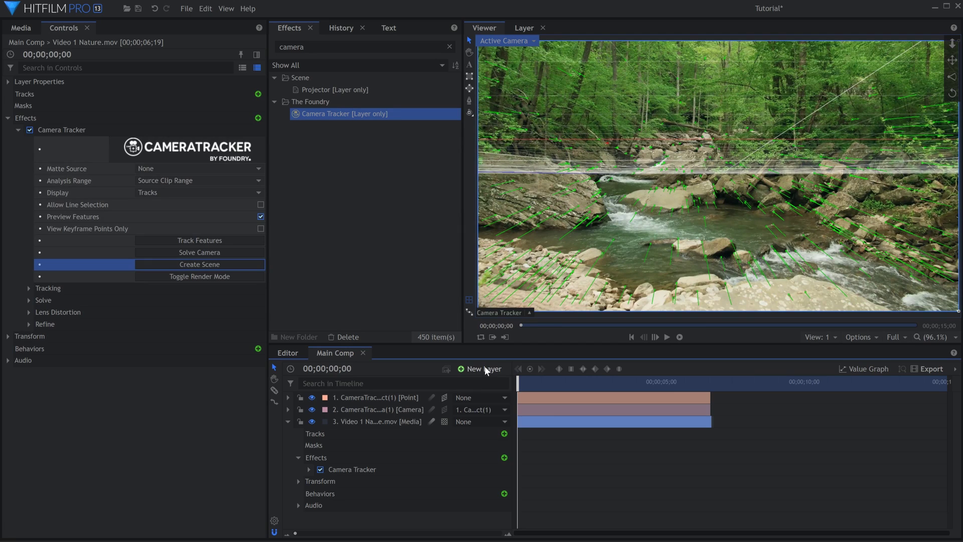
- Select the track points across the stream area, set the ground plane to the selected points and preview the result
left_click_drag(603, 221, 778, 290)
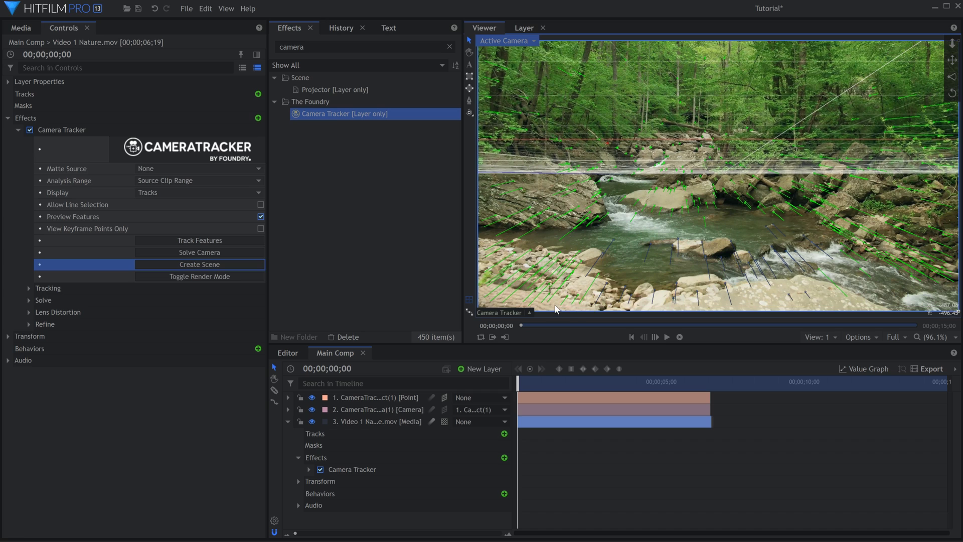
left_click(523, 310)
mouse_move(522, 295)
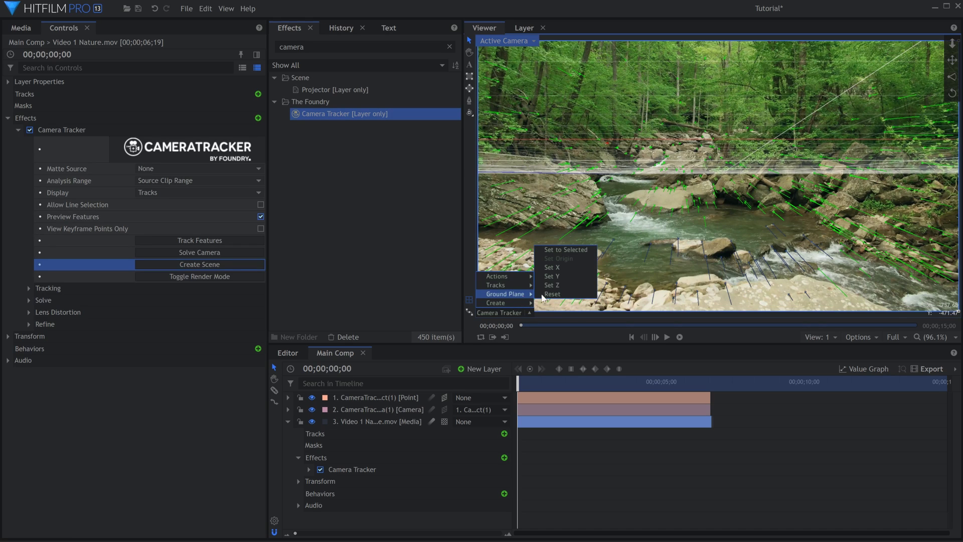
left_click(568, 250)
key("space")
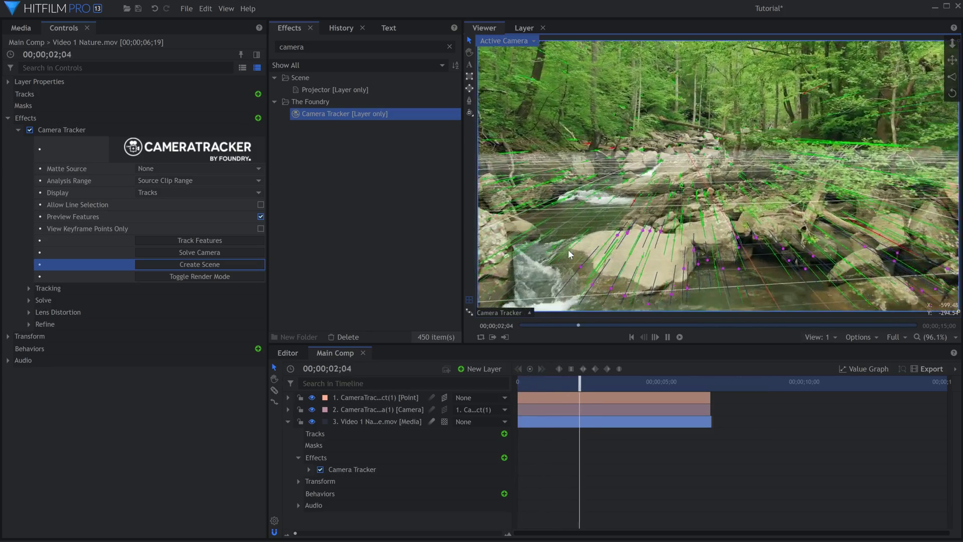
key("space")
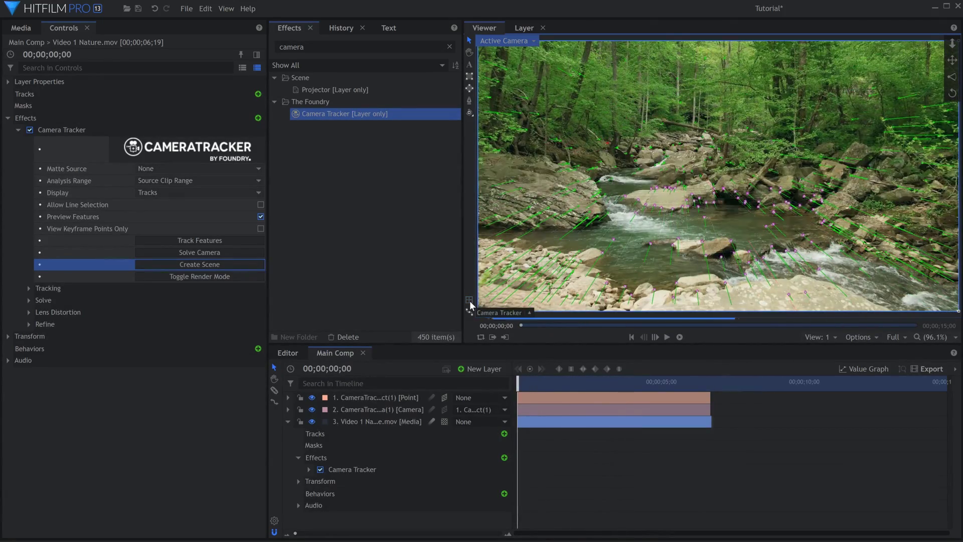
- Disable the Camera Tracker effect and collapse both its settings and the Video 1 Nature layer
left_click(29, 130)
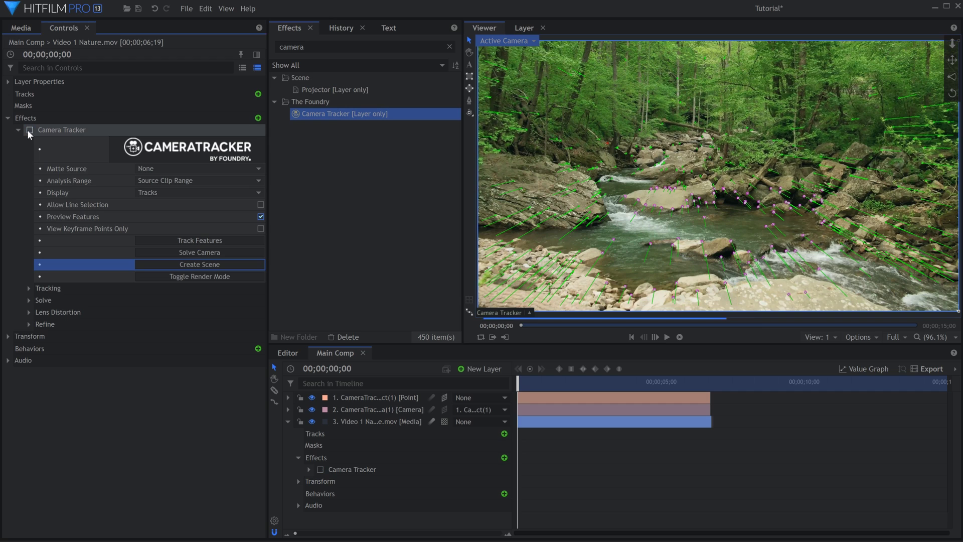
left_click(19, 129)
left_click(291, 421)
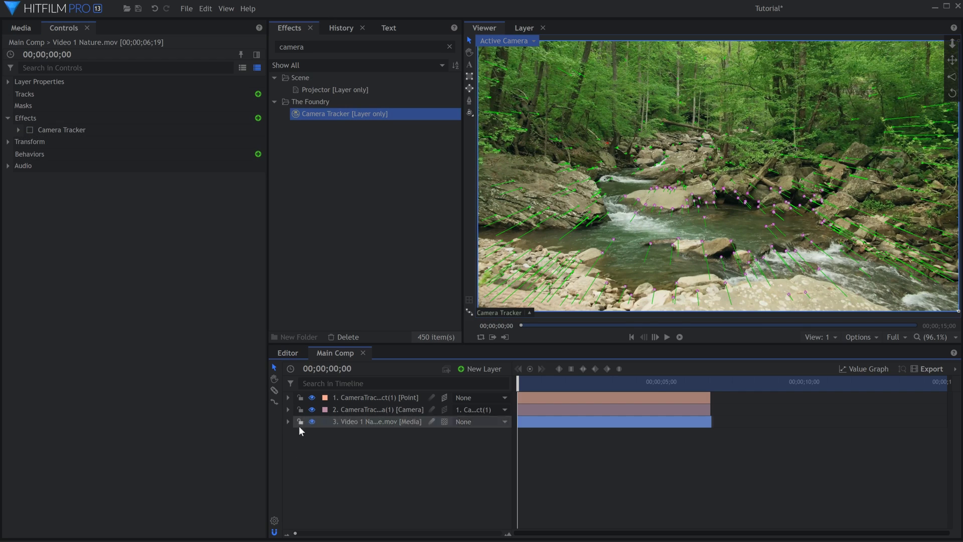
- Add Video 2 City.mov to Main Comp as the bottom layer
left_click(344, 449)
left_click(20, 28)
left_click_drag(113, 142, 360, 443)
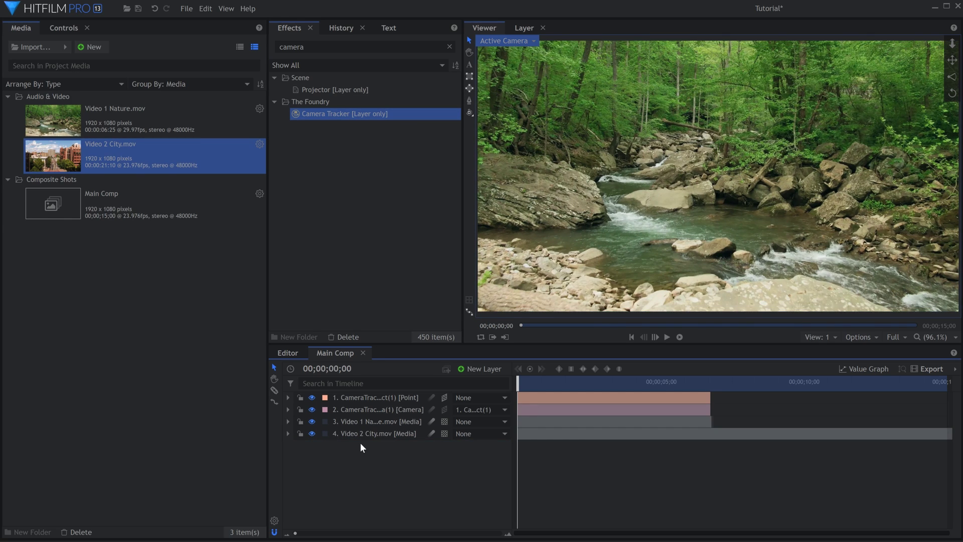
- Create a white 1920 x 1080 plane layer, rename it Window and turn it into a 3D plane
left_click(480, 370)
left_click(482, 380)
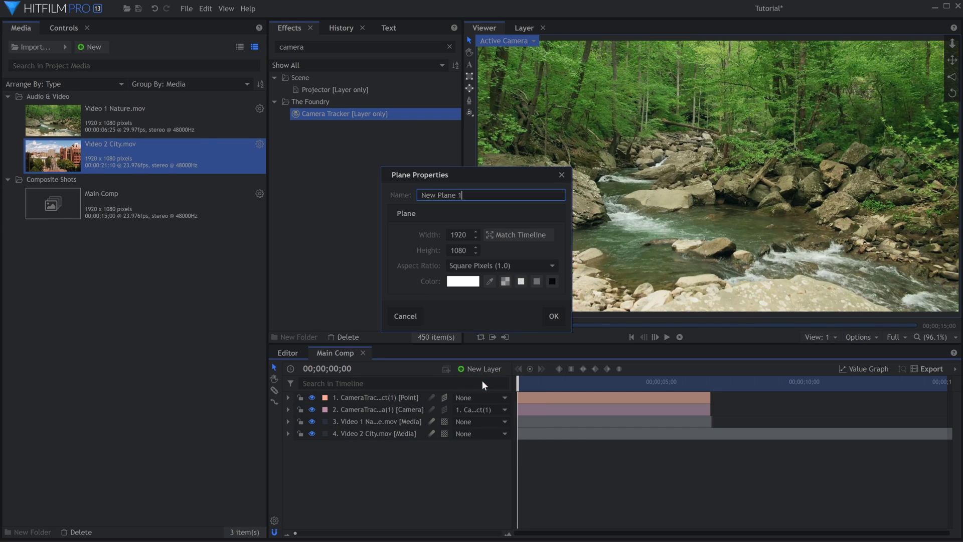
left_click(553, 316)
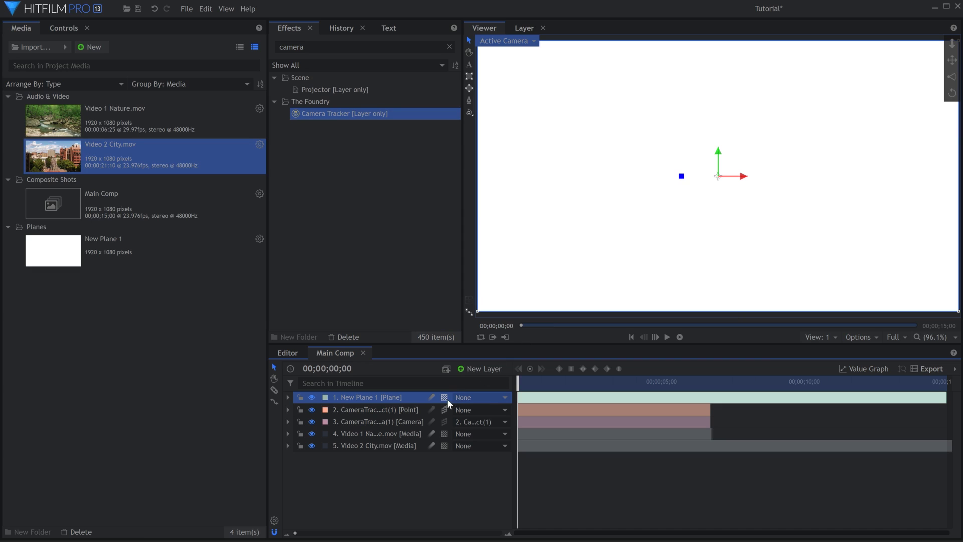
left_click(448, 422)
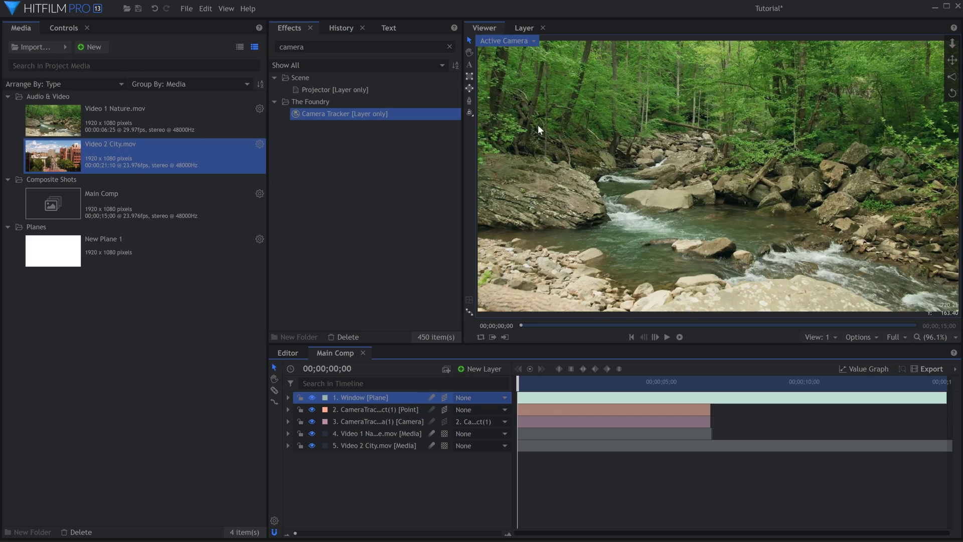
- Inspect the placement of the Window plane in the Perspective view, then return to the Active Camera view
left_click(526, 39)
left_click(525, 68)
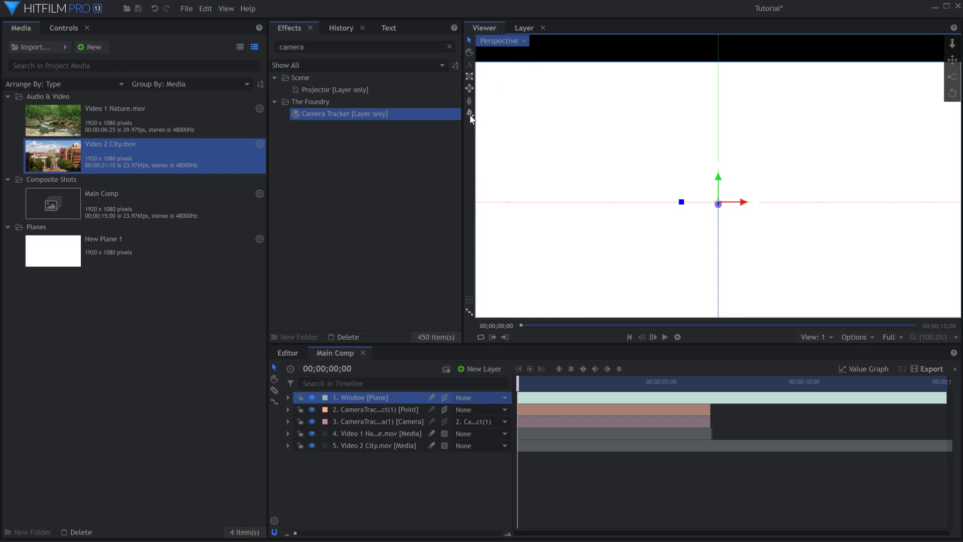
scroll(489, 122, "down", 5)
left_click_drag(495, 202, 620, 166)
left_click(513, 42)
left_click(513, 56)
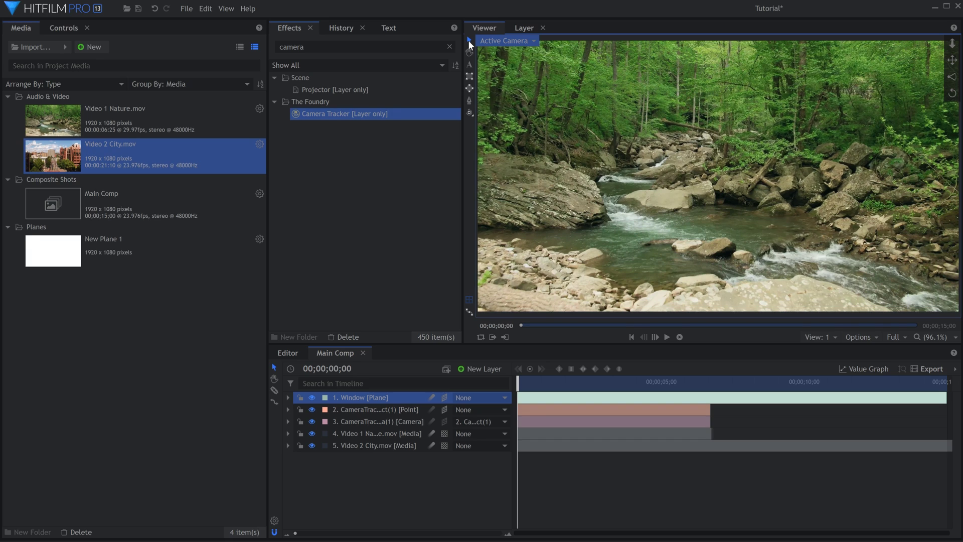
- Parent the Window plane to CameraTracker-NullObject(1), align it with the null object and preview how it follows the footage
left_click(486, 398)
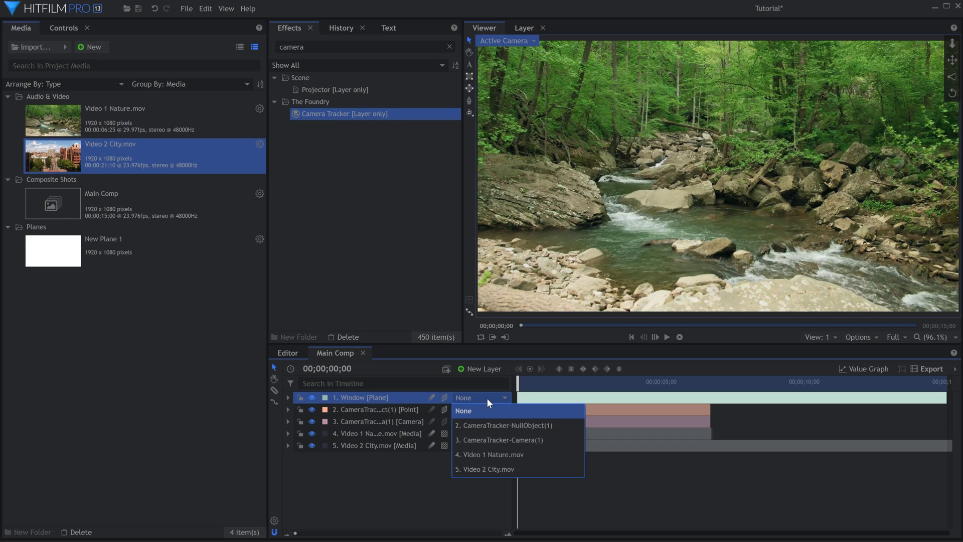
left_click(543, 427)
right_click(394, 398)
left_click(428, 299)
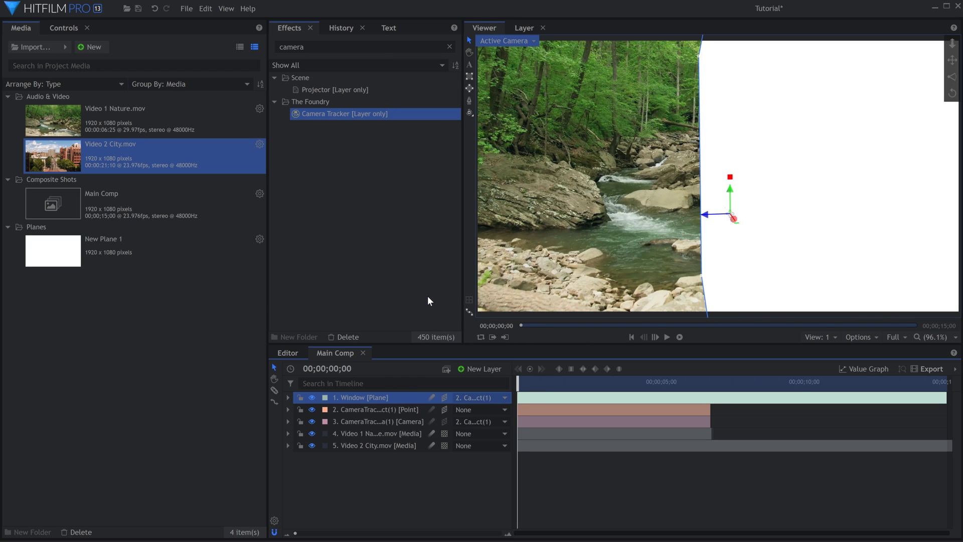
key("space")
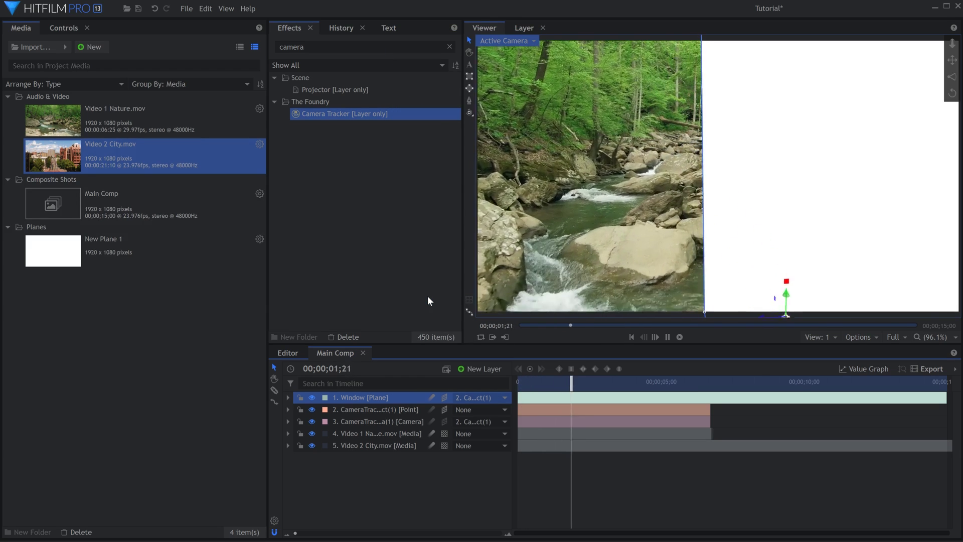
key("space")
key("Home")
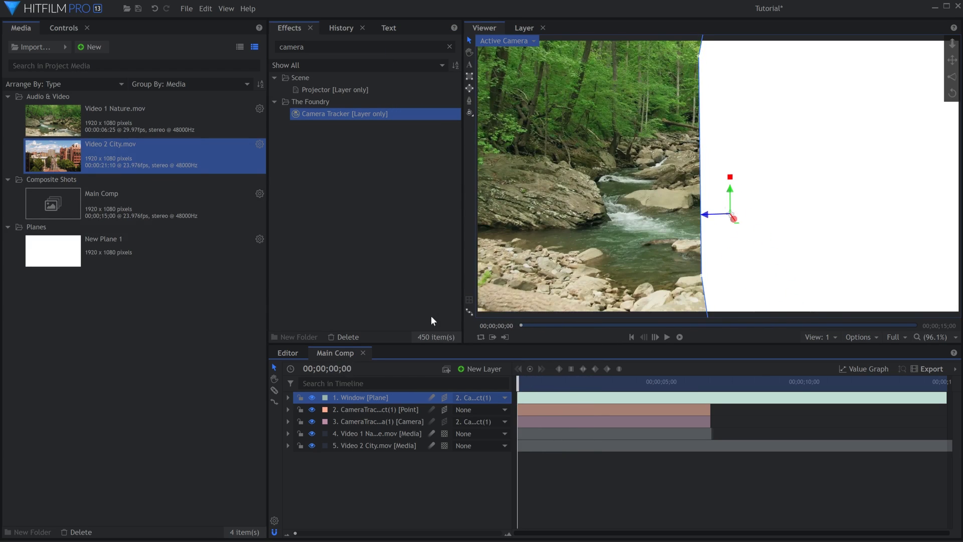
- Set the Window plane's parent back to None and scale it uniformly to 18%
left_click(484, 398)
left_click(488, 407)
left_click(64, 28)
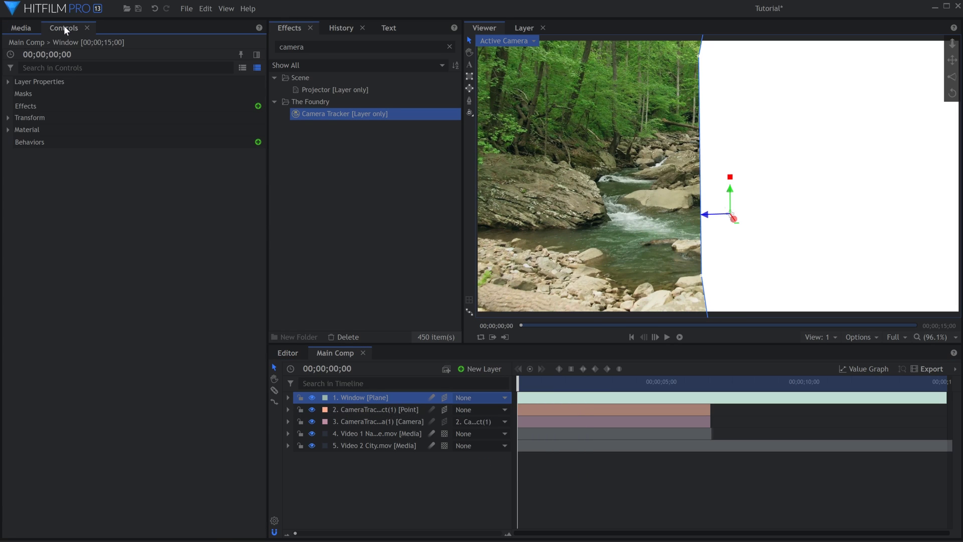
left_click(20, 117)
left_click(197, 166)
type("17")
key("Return")
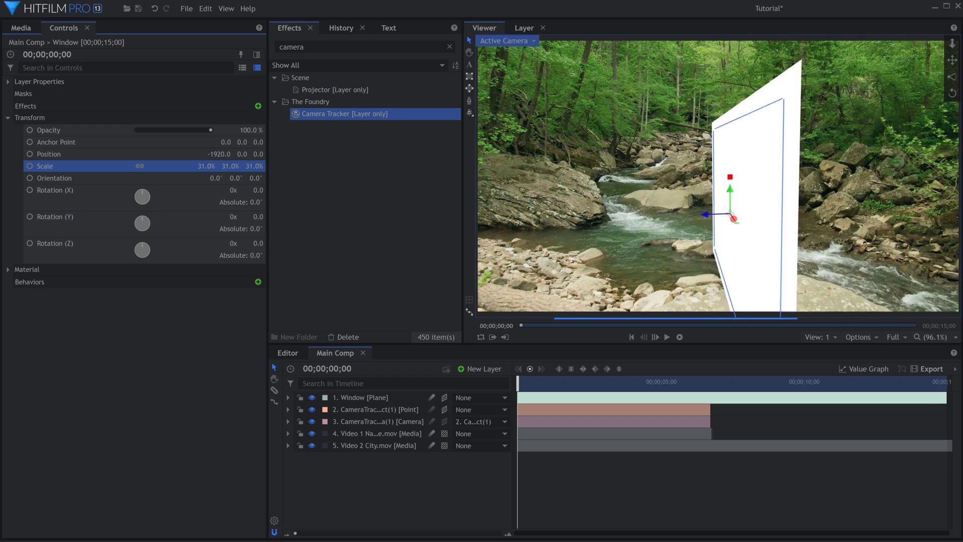
left_click_drag(198, 166, 251, 178)
- Set the Window plane's Y orientation to 97° and move it to a position of about -2621, 252, 75
left_click(234, 178)
type("95")
key("Return")
left_click_drag(729, 213, 669, 120)
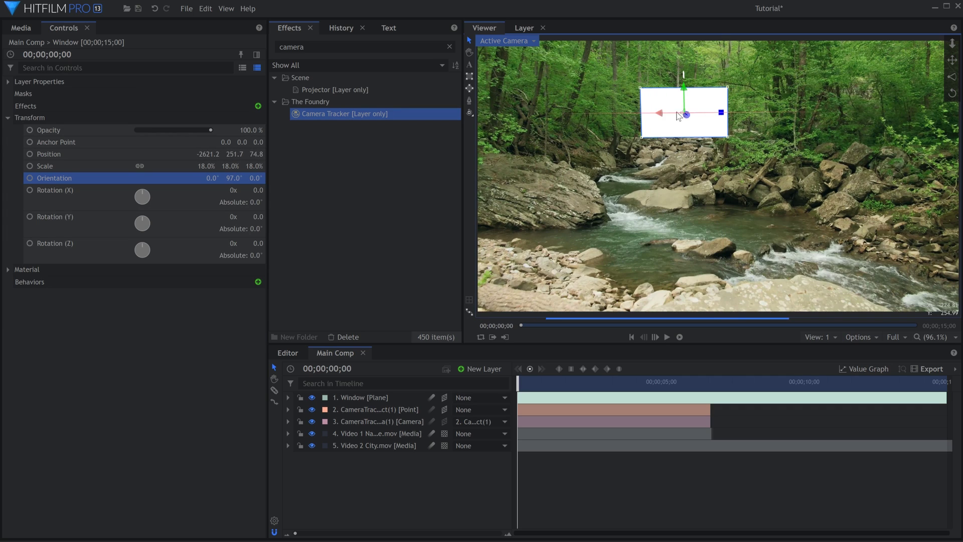
- Reshape the Window plane into an upright rectangle scaled about 12.5% by 29.6% and place it at about -2461, 190, 95, checking it in playback
left_click_drag(728, 138, 721, 159)
key("space")
key("space")
left_click_drag(682, 84, 681, 94)
left_click_drag(725, 173, 712, 160)
key("space")
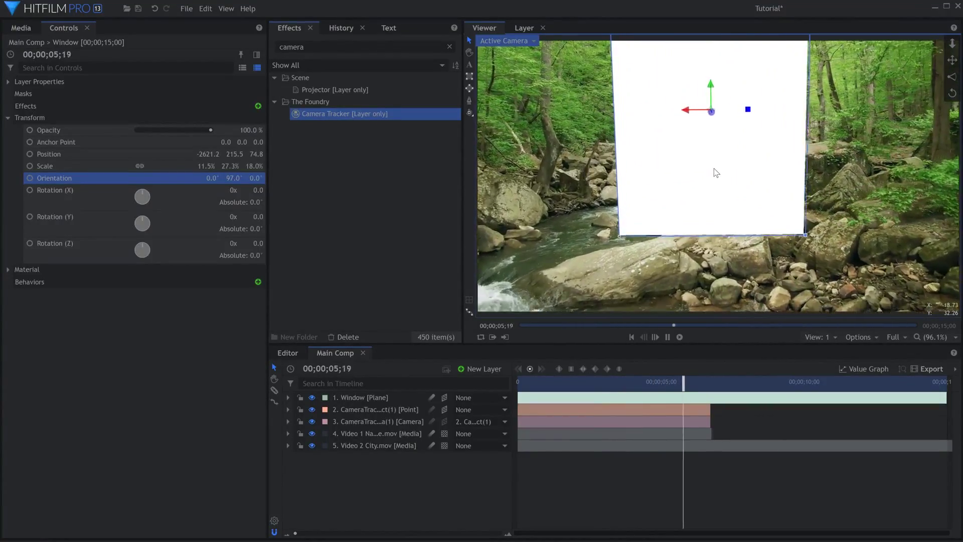
left_click(490, 471)
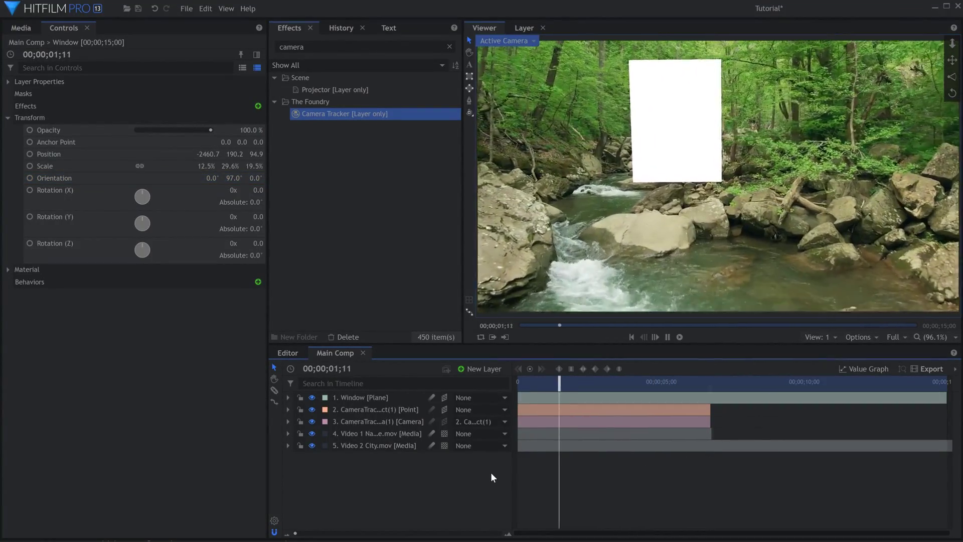
- Stop the playback, return to the first frame and hide the Window layer
key("space")
key("Home")
left_click(312, 397)
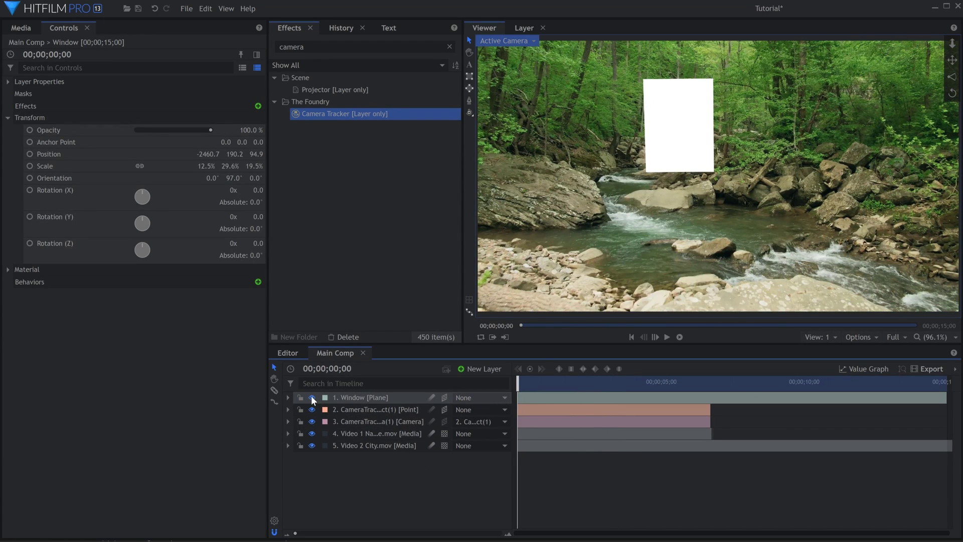
- Find the Set Matte effect and apply it to the Video 1 Nature layer, opening its settings
left_click(351, 47)
type("set")
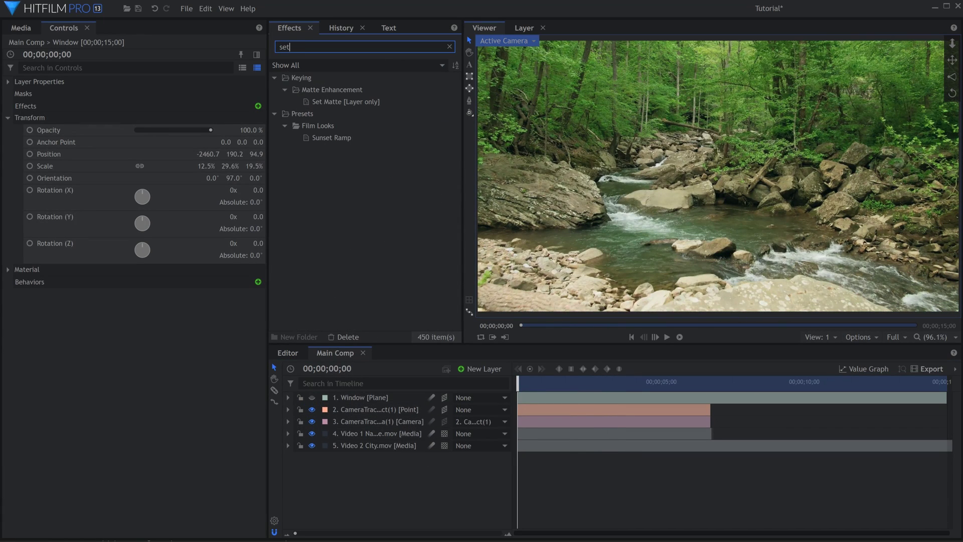
left_click_drag(383, 102, 412, 126)
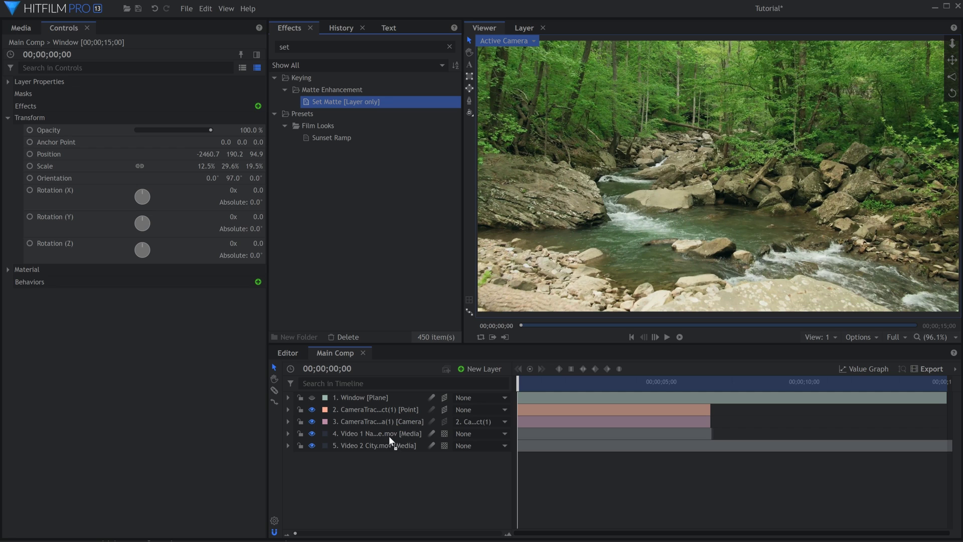
left_click_drag(389, 435, 388, 433)
left_click(25, 144)
left_click(19, 142)
- Set Set Matte's source layer to Matte and its blend to Subtract, checking the result in playback
left_click(183, 165)
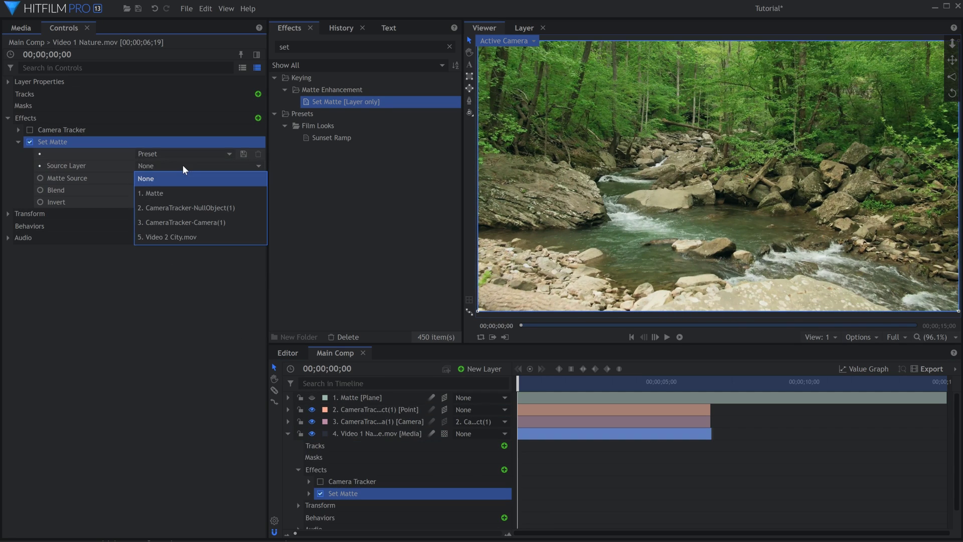
left_click(183, 192)
left_click(183, 191)
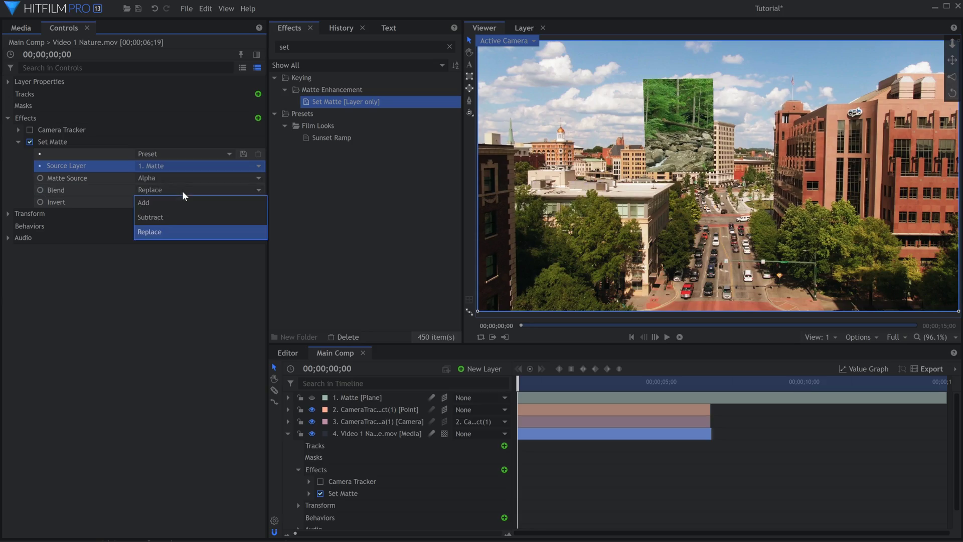
left_click(182, 218)
key("space")
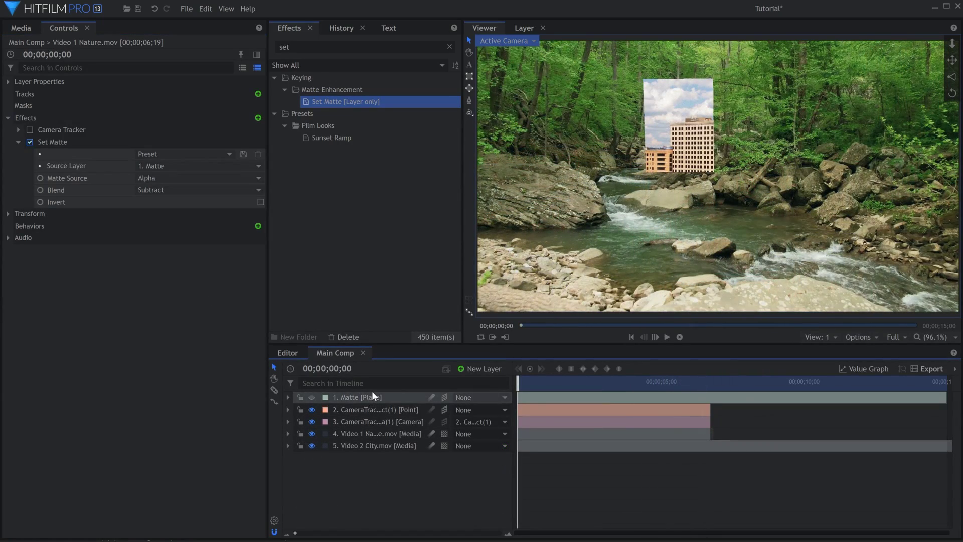
- Duplicate the Matte plane, name the copy Border and make it visible
left_click(372, 393)
right_click(372, 392)
left_click(446, 224)
key("F2")
type("Border")
key("Return")
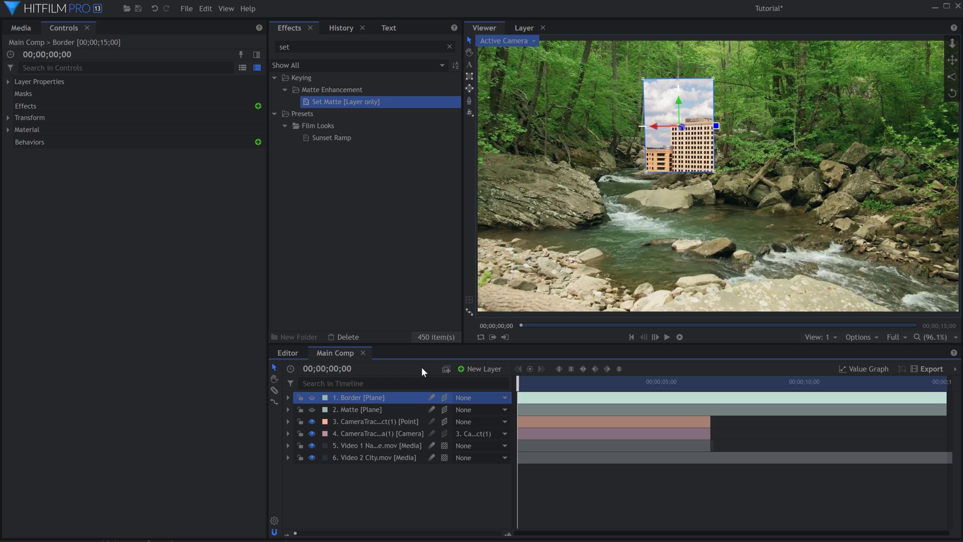
left_click(311, 397)
- Draw a rectangular mask slightly inside the Border plane's edges and invert it so only a thin frame remains
key("space")
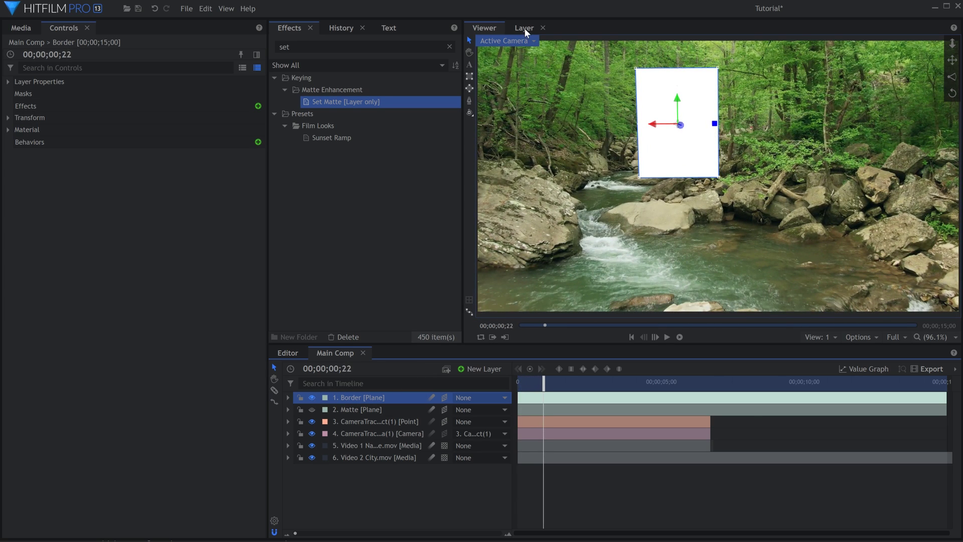
left_click(524, 28)
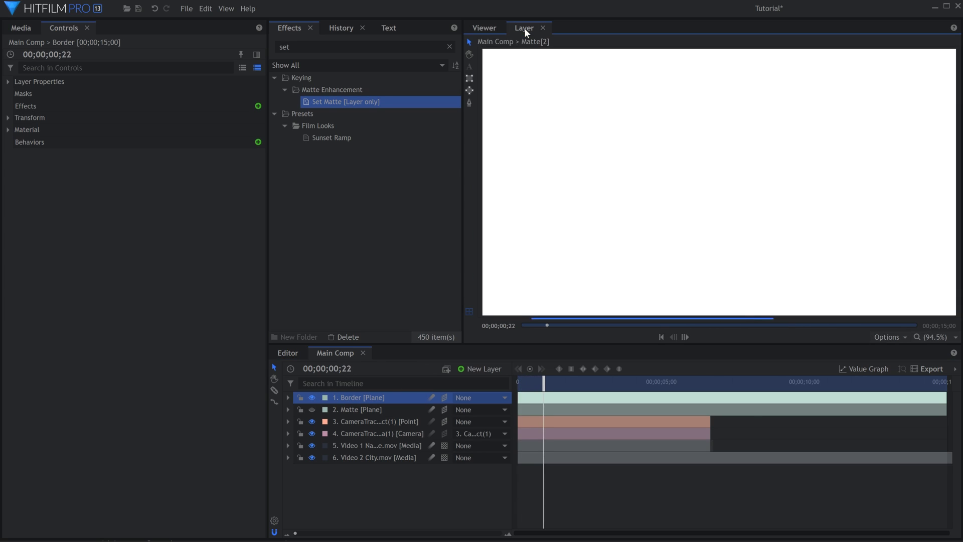
left_click(471, 79)
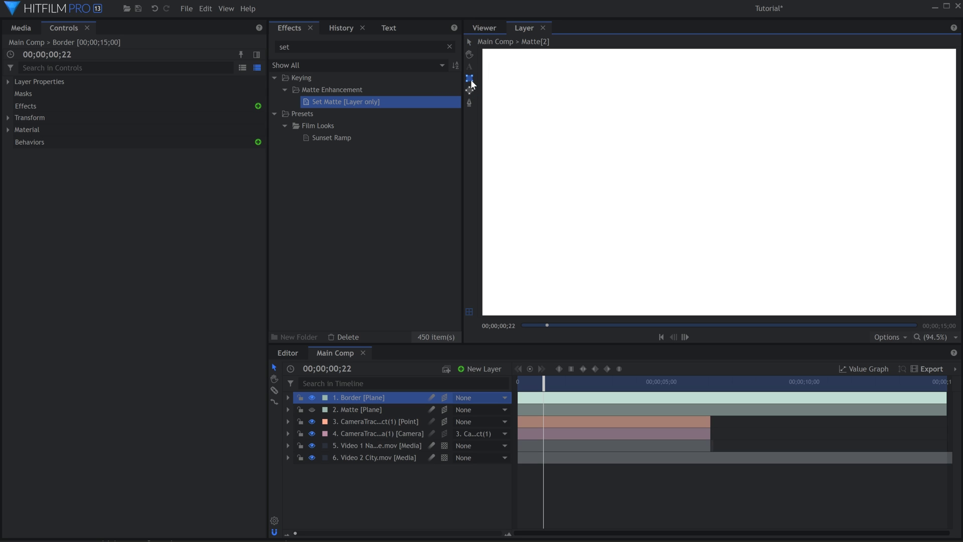
left_click_drag(723, 185, 945, 60)
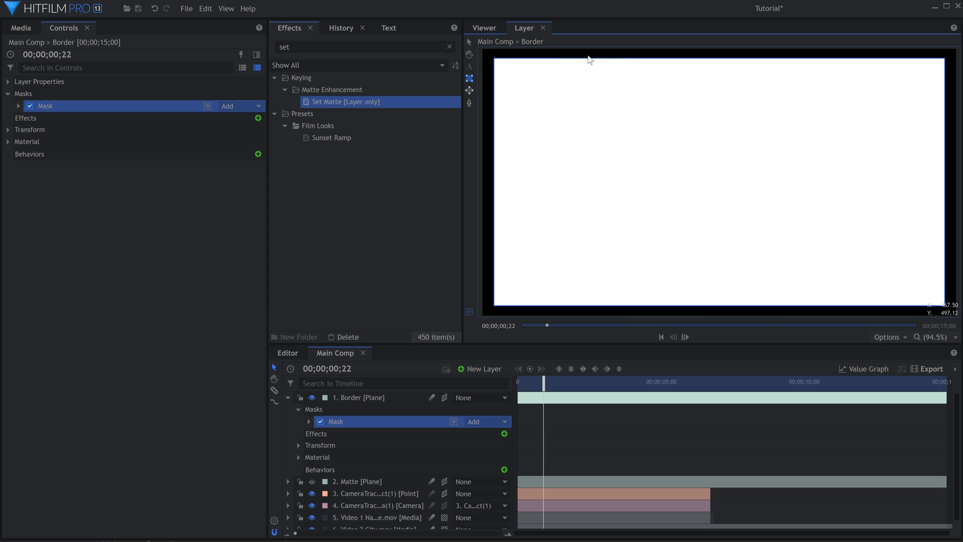
left_click(208, 106)
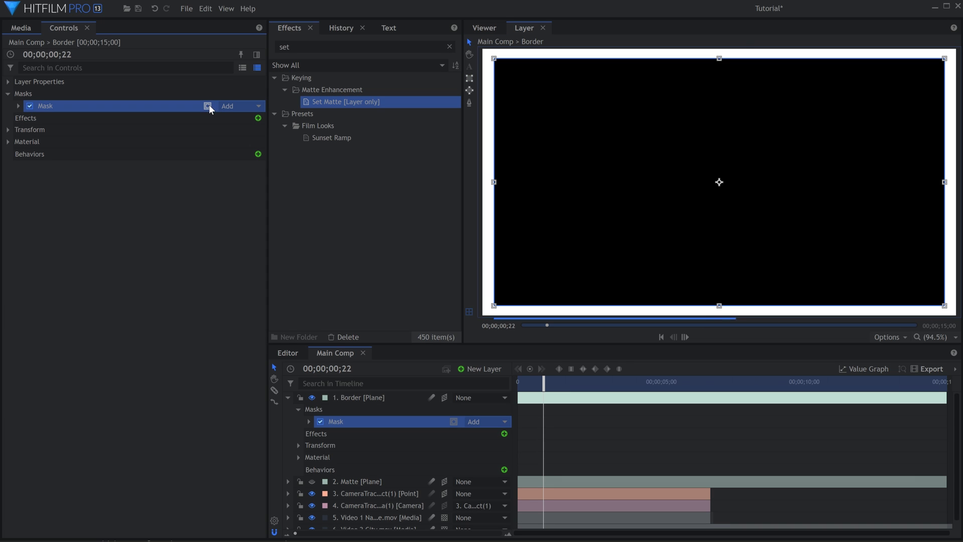
left_click(490, 30)
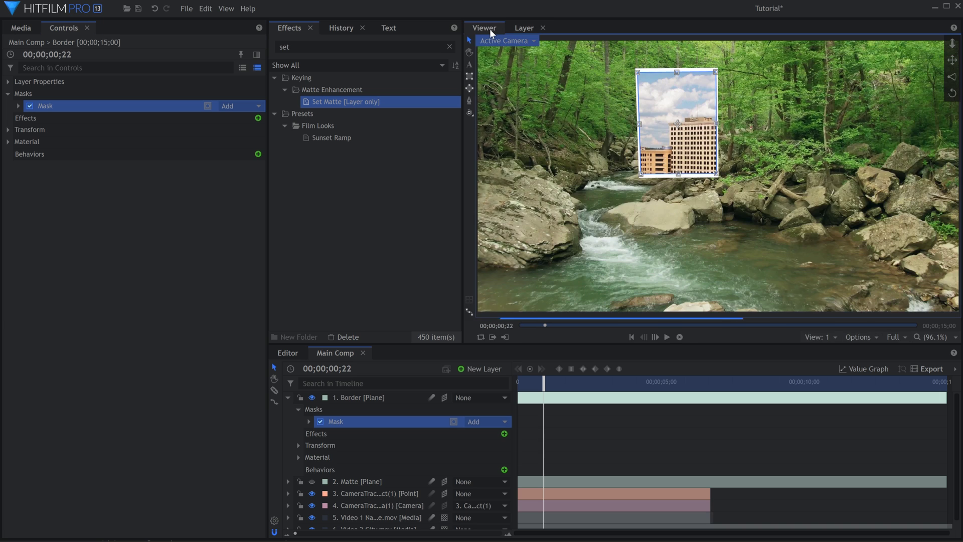
- Move the lower edge of the Border mask downward to thin the frame's bottom side, checking it in playback
scroll(689, 195, "up", 6)
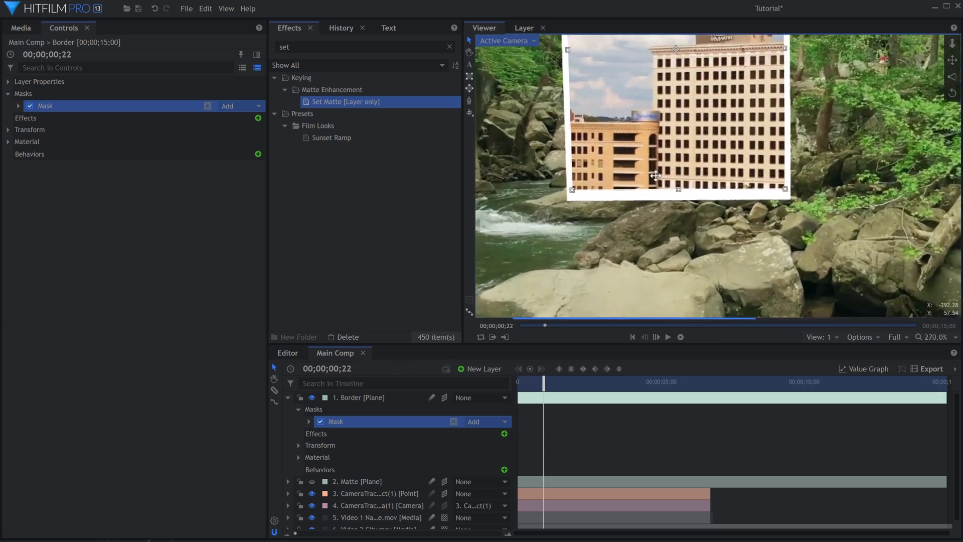
left_click_drag(701, 201, 700, 208)
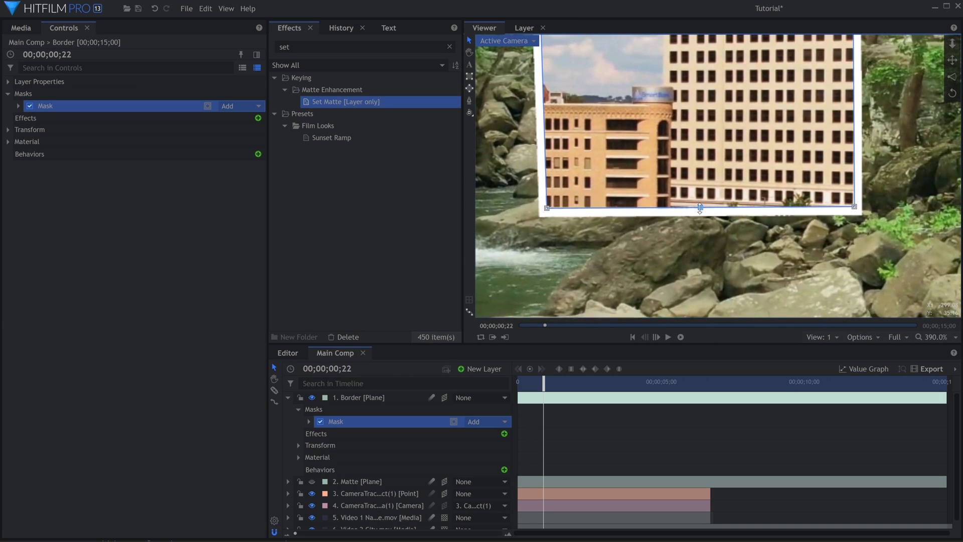
left_click(172, 314)
left_click(938, 439)
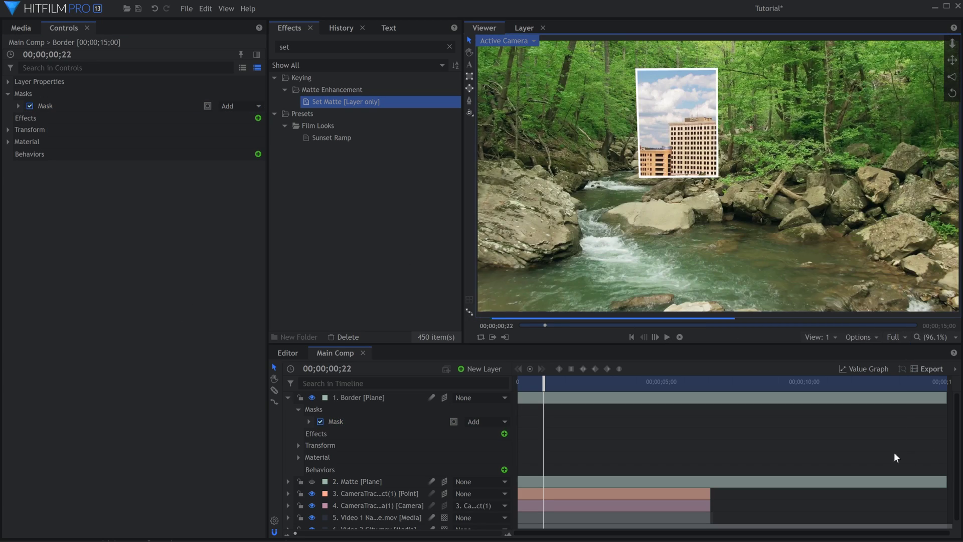
key("space")
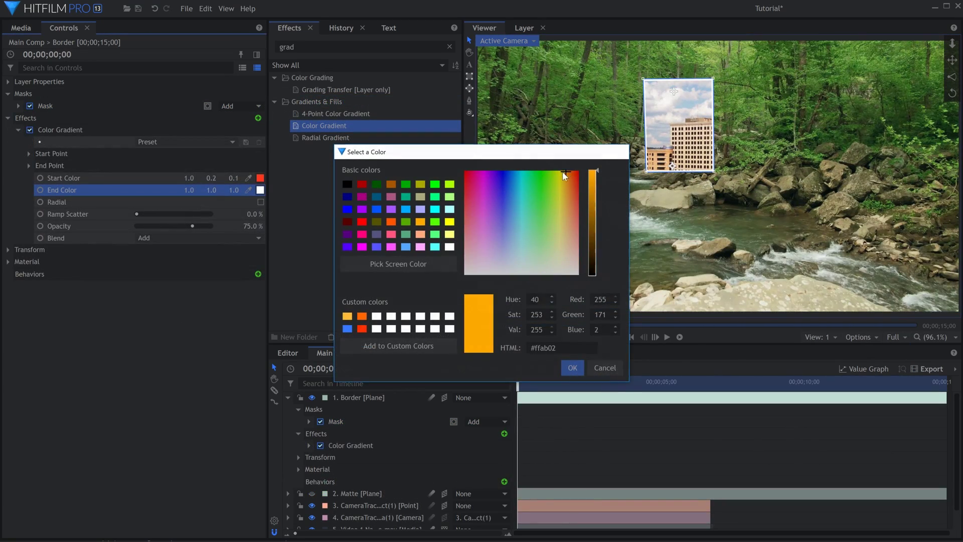
- Set the Border's Color Gradient end color to orange #ffab02 and its blend to None
left_click(569, 365)
left_click(196, 239)
left_click(197, 246)
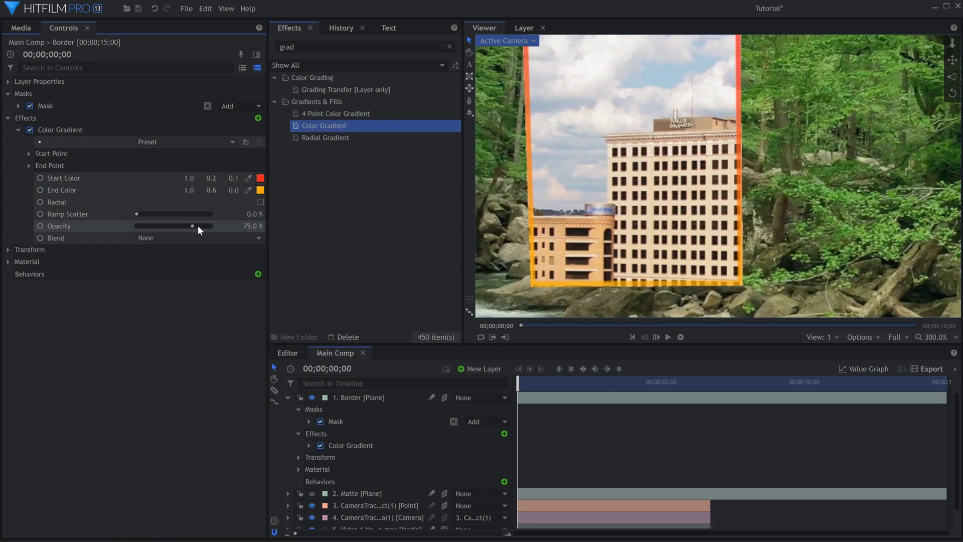
- Scale the Border plane proportionally to 13% on the first axis
left_click(19, 130)
left_click(8, 141)
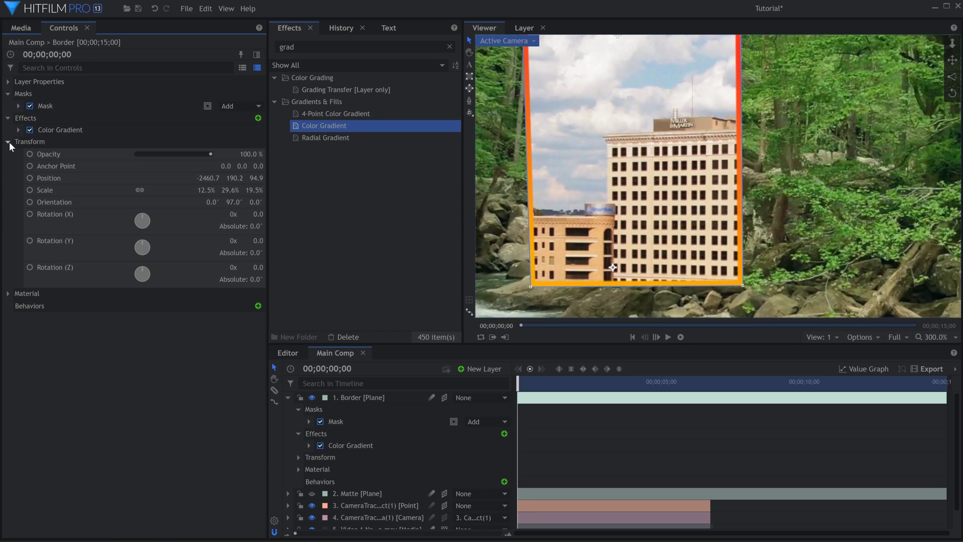
left_click(205, 190)
type("13")
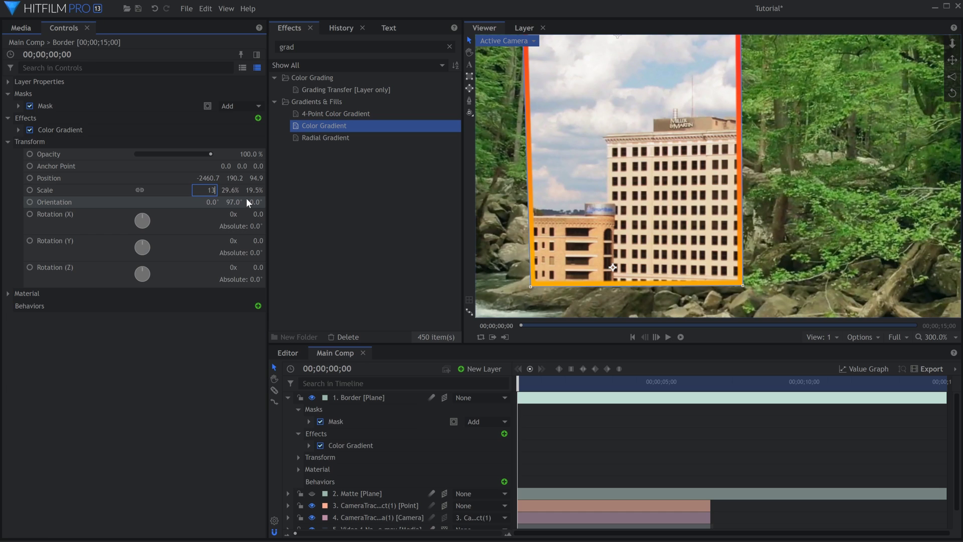
key("Return")
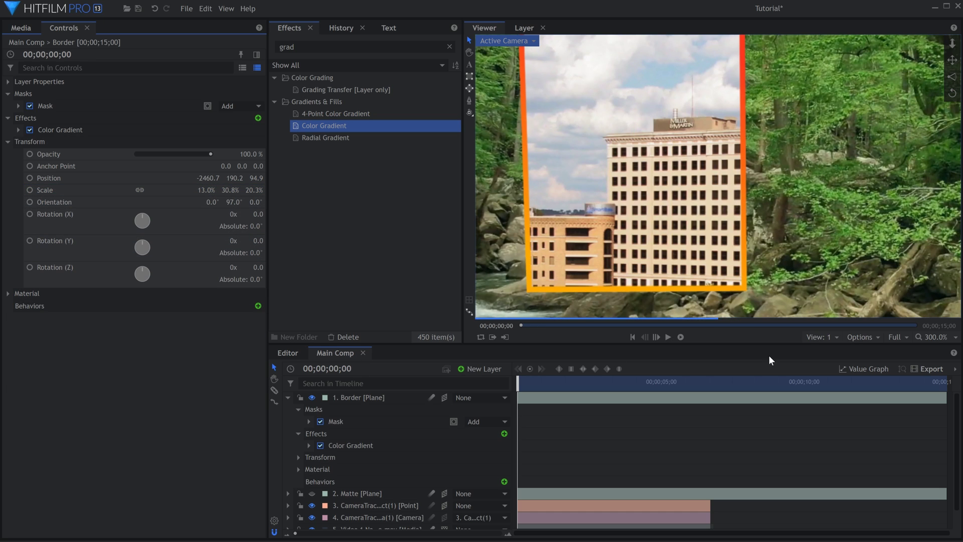
left_click(917, 336)
left_click(919, 458)
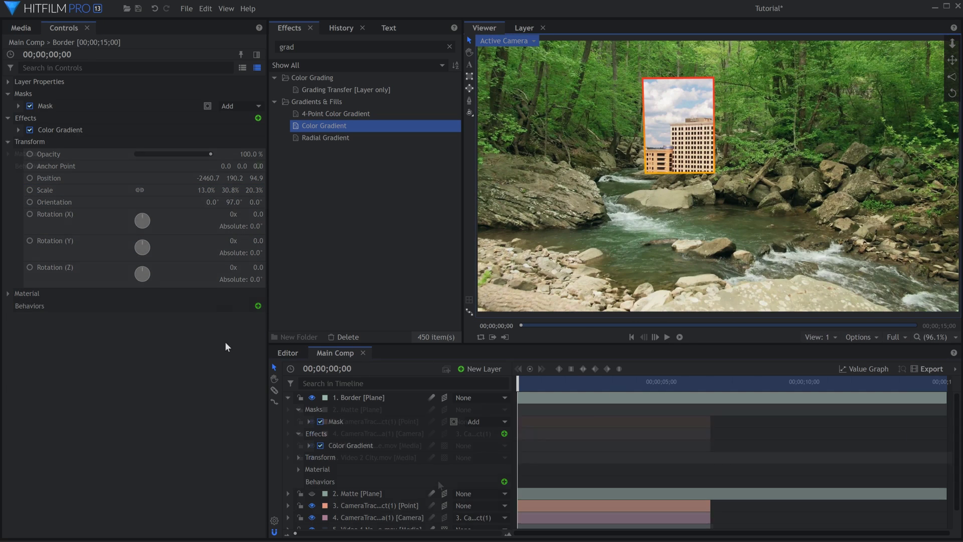
- Make a composite shot from the CameraTracker-NullObject(1) point layer and return to Main Comp
left_click(287, 397)
left_click(403, 418)
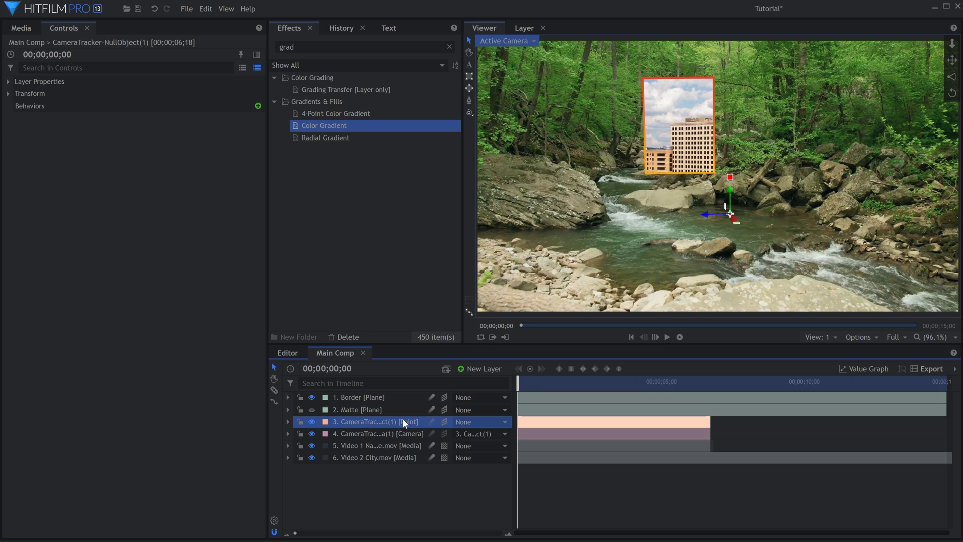
left_click(444, 370)
left_click(565, 292)
left_click(347, 356)
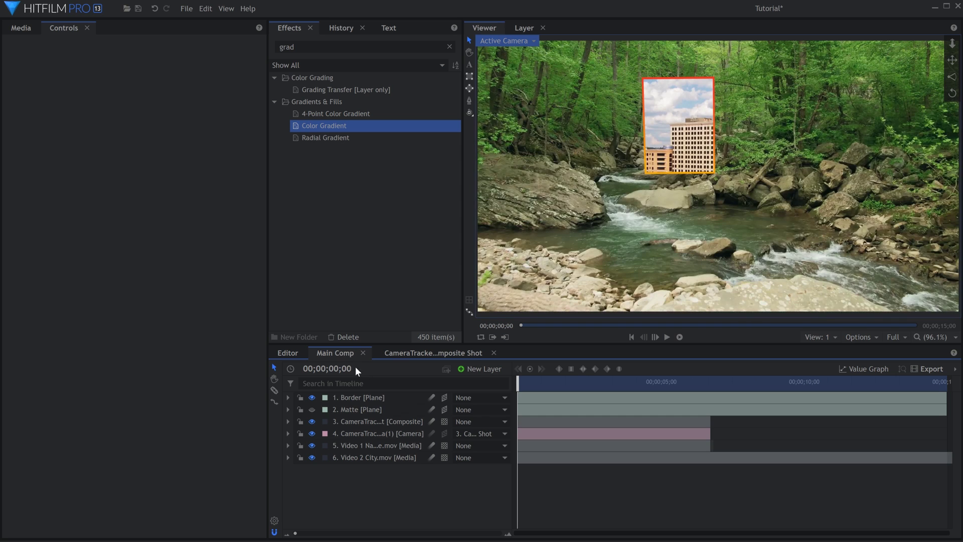
- Paste the Matte plane from Main Comp into the camera tracker composite shot, checking its motion in playback
left_click(376, 409)
right_click(382, 408)
left_click(415, 183)
left_click(411, 354)
right_click(417, 439)
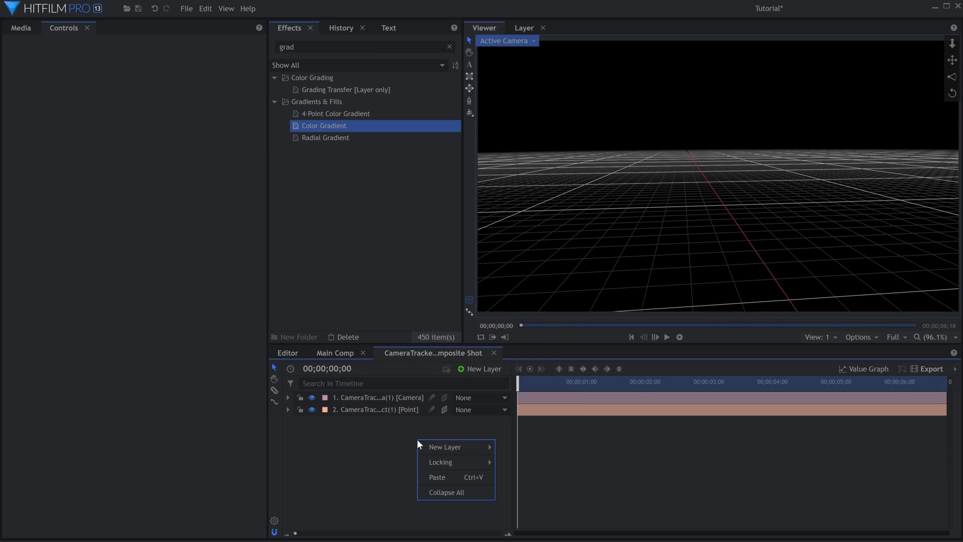
left_click(436, 474)
key("space")
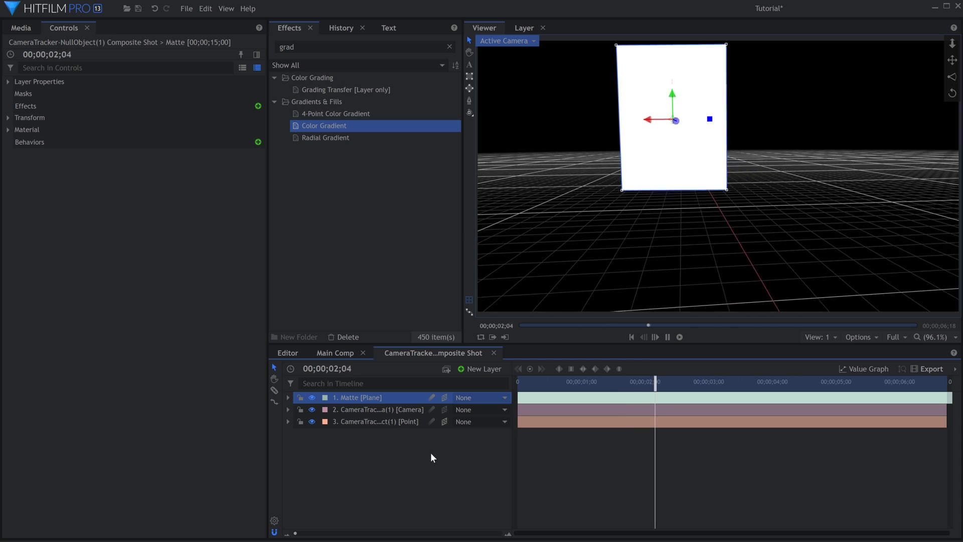
key("space")
key("Home")
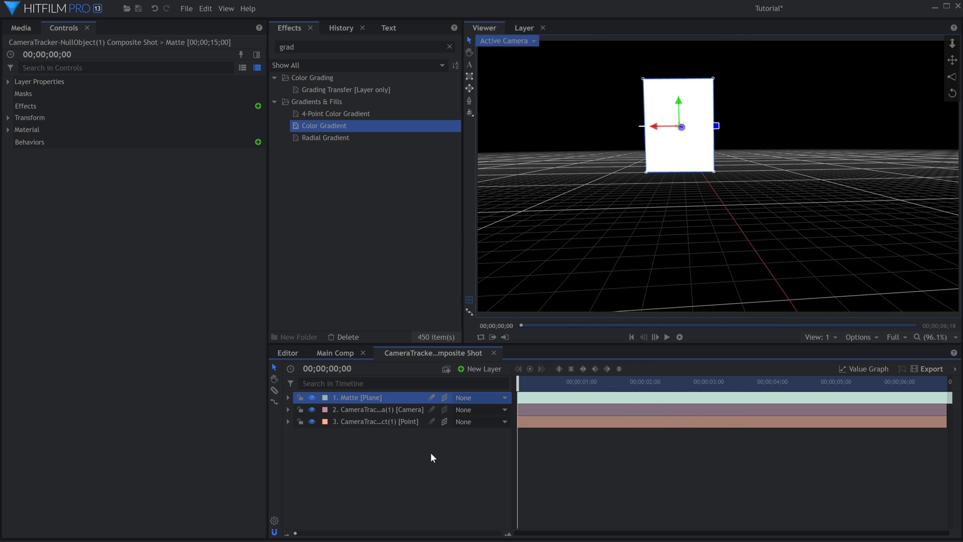
- Find the Block Displacement effect and apply it to the Matte plane
double_click(287, 47)
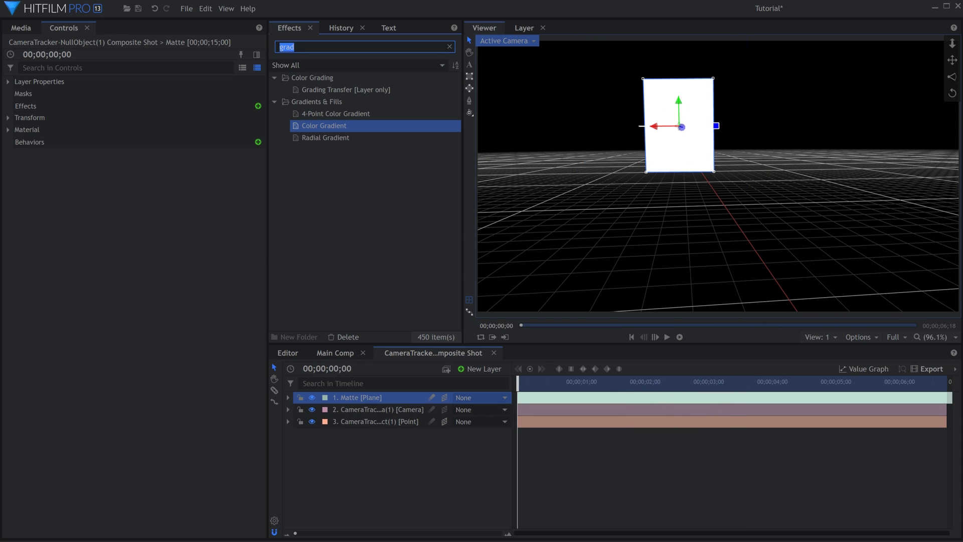
type("block")
left_click_drag(341, 89, 89, 125)
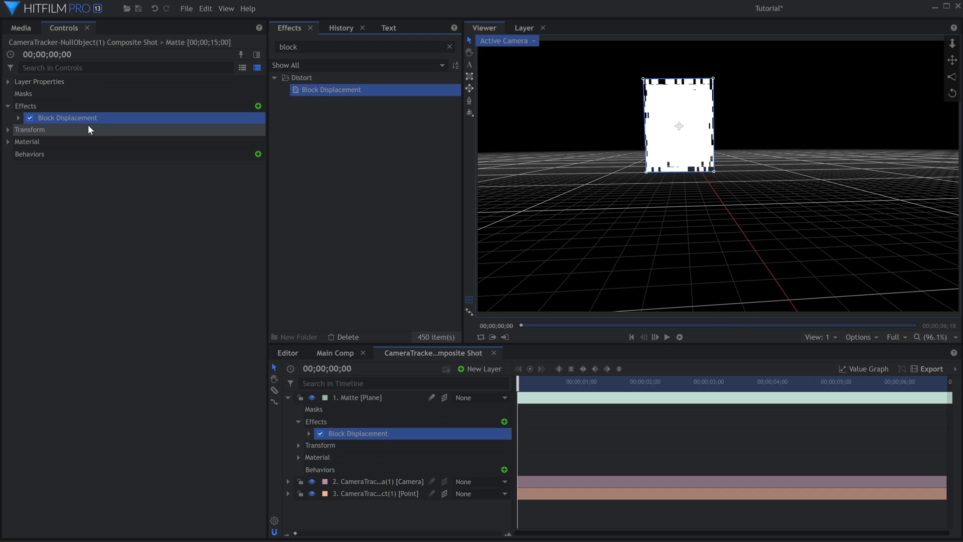
- Set both Coverage and Displaced Blocks to 0% in the Block Displacement block settings
left_click(18, 118)
left_click(27, 165)
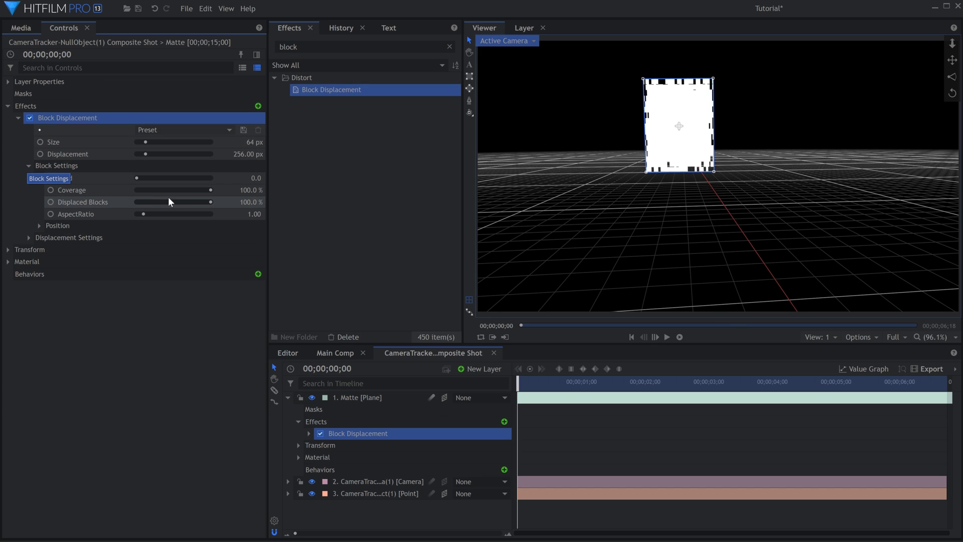
left_click_drag(204, 189, 108, 200)
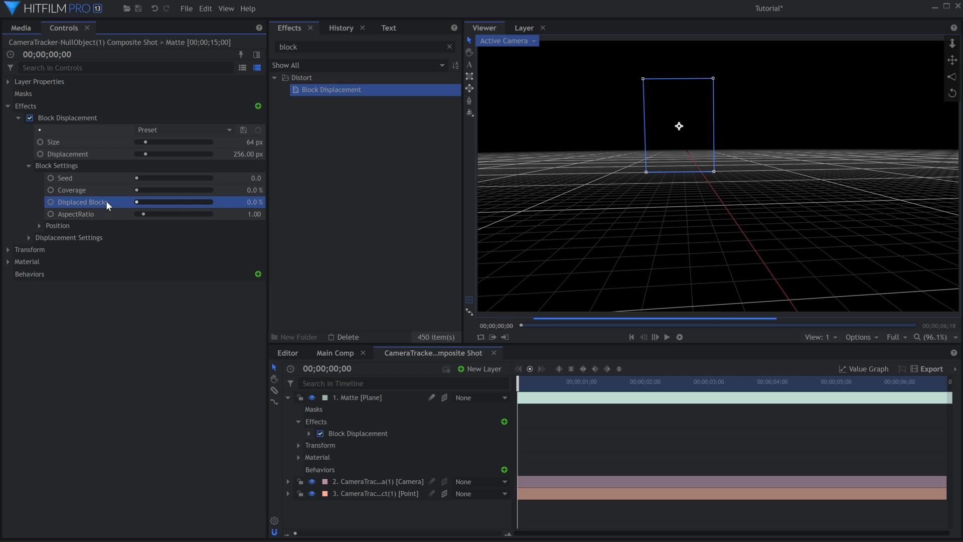
left_click(167, 299)
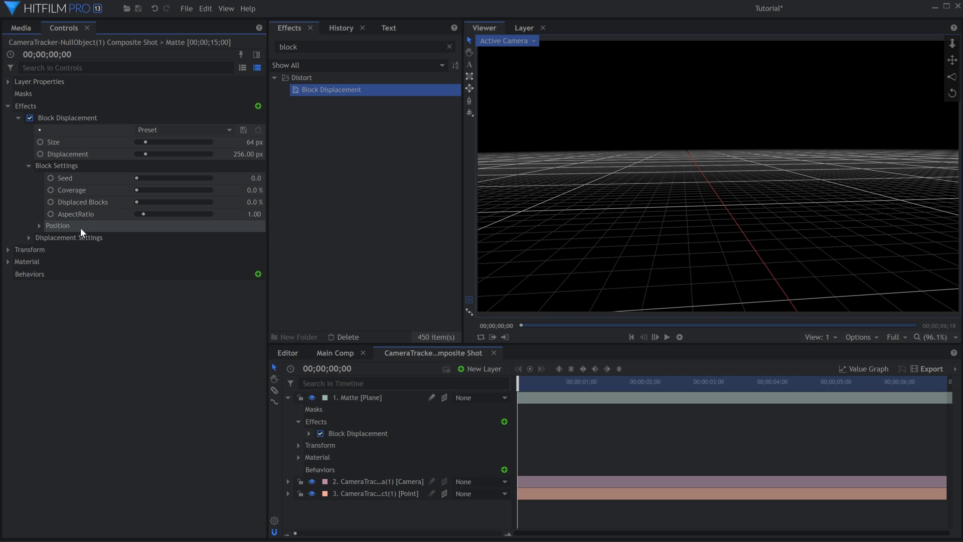
- Keyframe the Block Displacement Coverage from 0% at the first frame to 100% at 00;00;02;00
left_click(51, 190)
key("space")
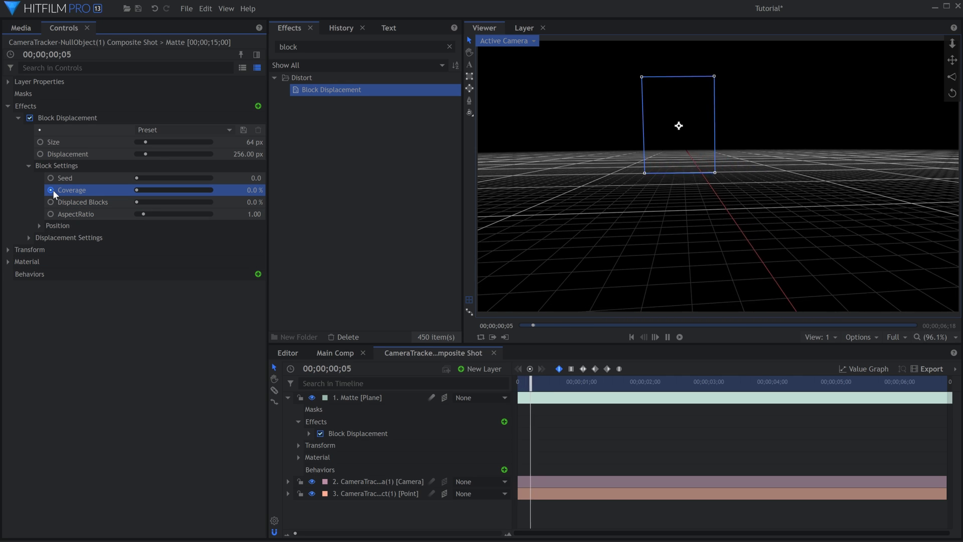
key("space")
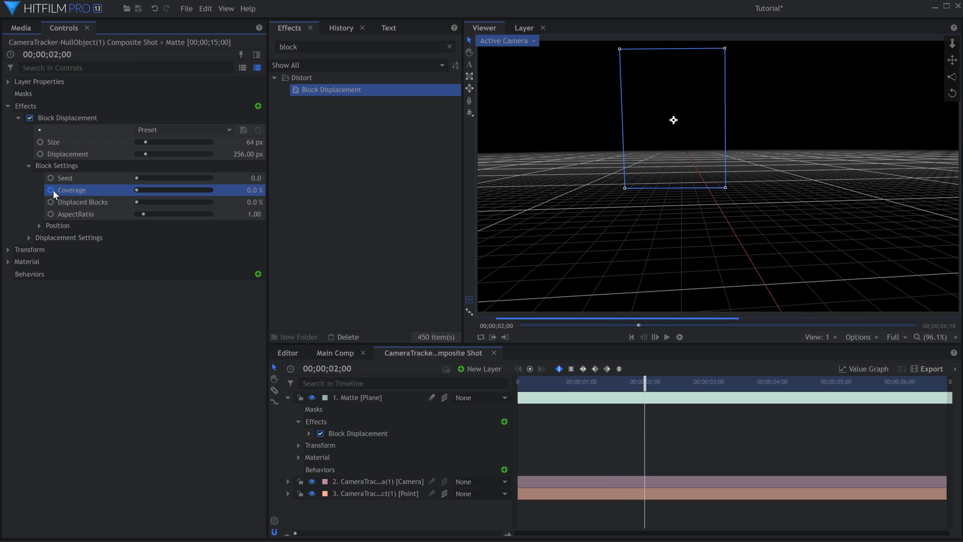
left_click_drag(136, 190, 230, 197)
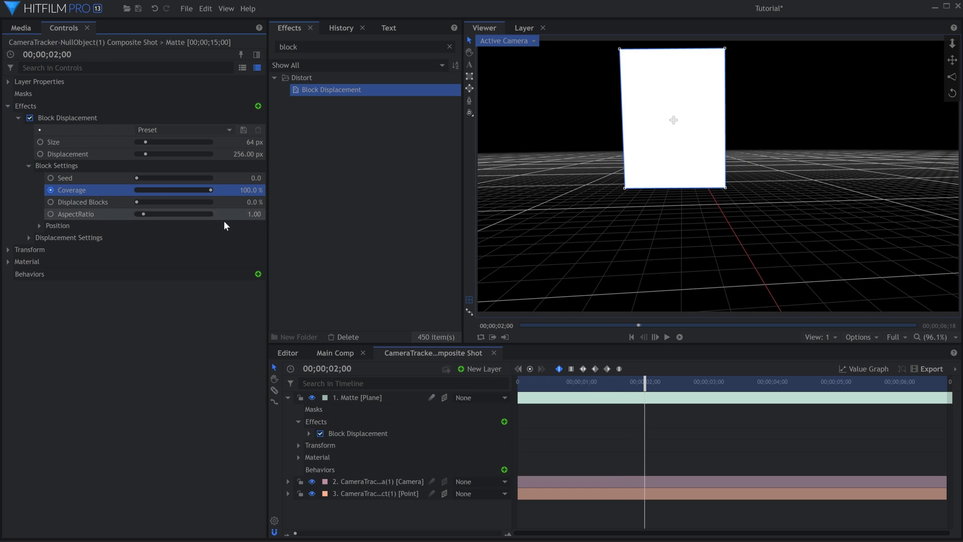
- Set the Block Displacement AspectRatio to 2 and preview the block reveal from the first frame
left_click(246, 213)
type("2")
key("Return")
key("Home")
left_click(244, 312)
key("space")
key("space")
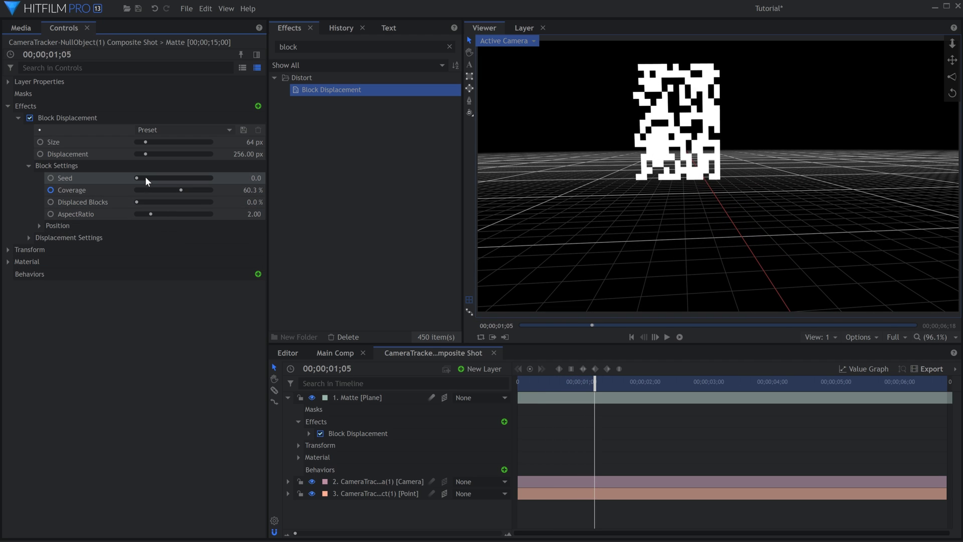
- Set the Block Displacement Size to 123 px on the Matte plane and preview the reveal in Main Comp
left_click_drag(146, 142, 152, 138)
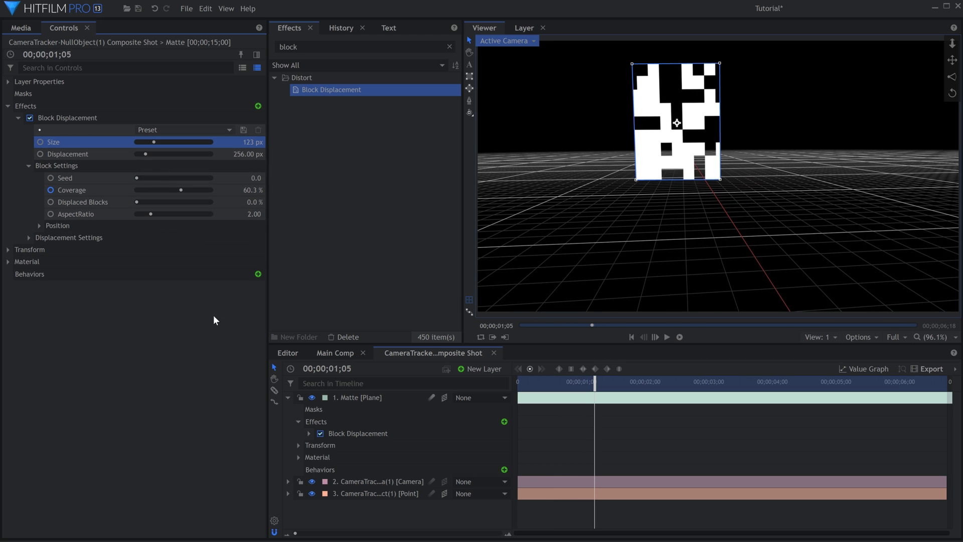
left_click(344, 352)
key("space")
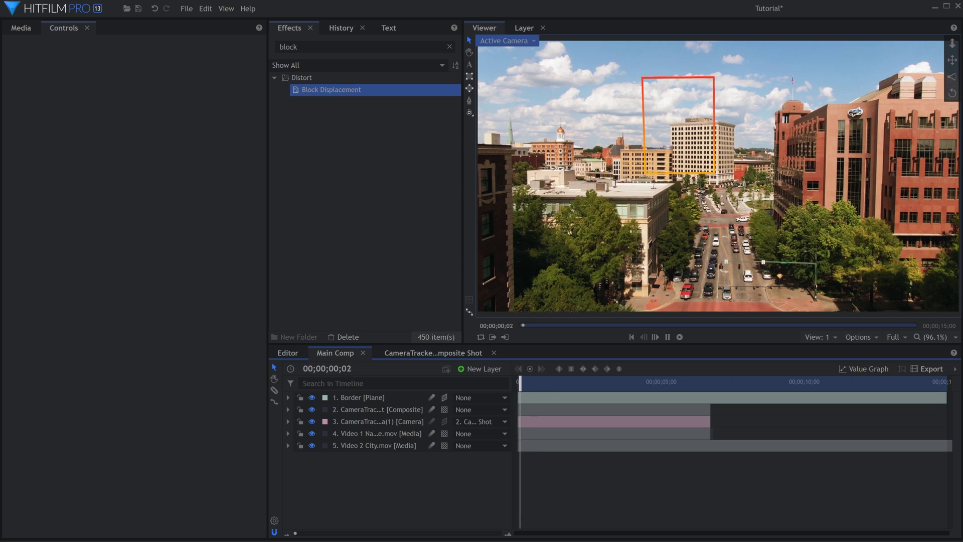
- Set the Video 1 Nature clip's Set Matte source layer to the composite shot containing the matte, and hide that composite layer
left_click(392, 432)
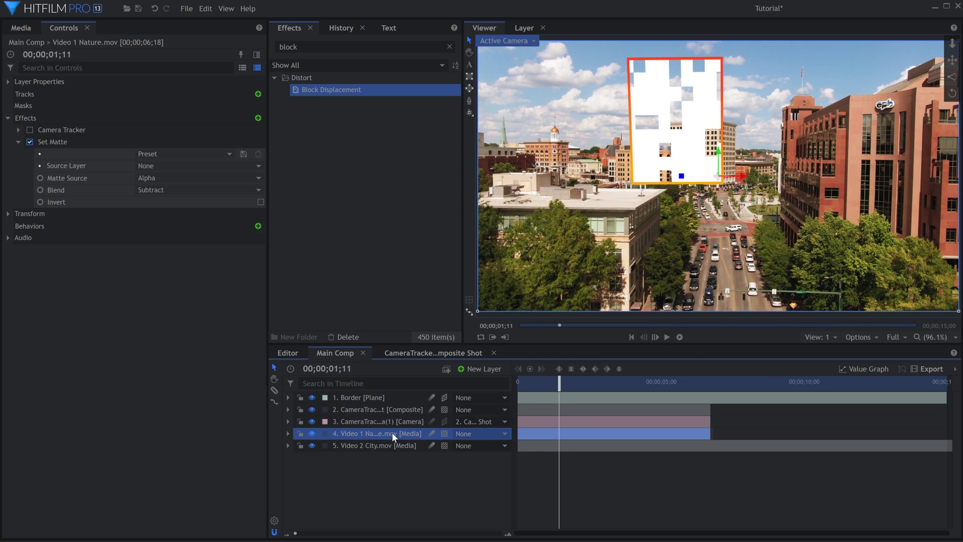
key("space")
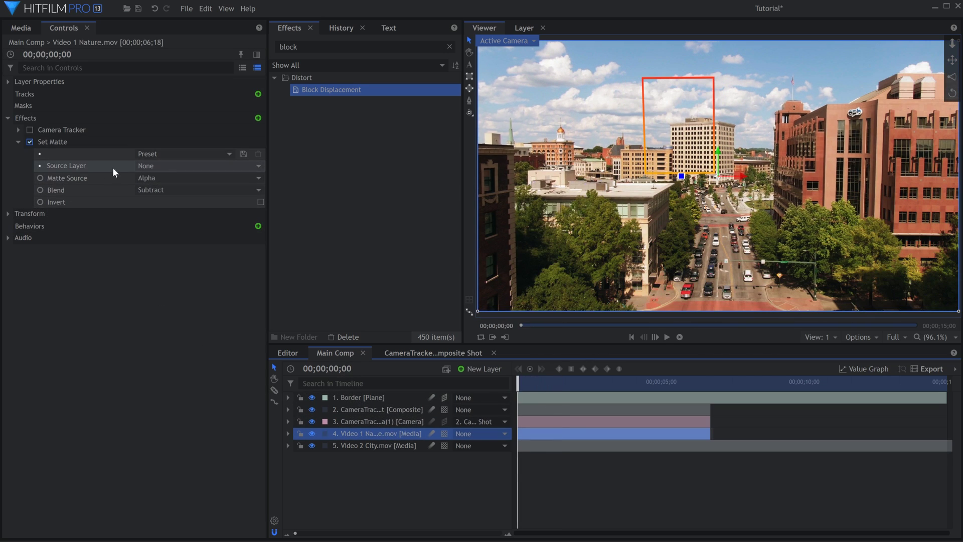
left_click(164, 166)
left_click(173, 209)
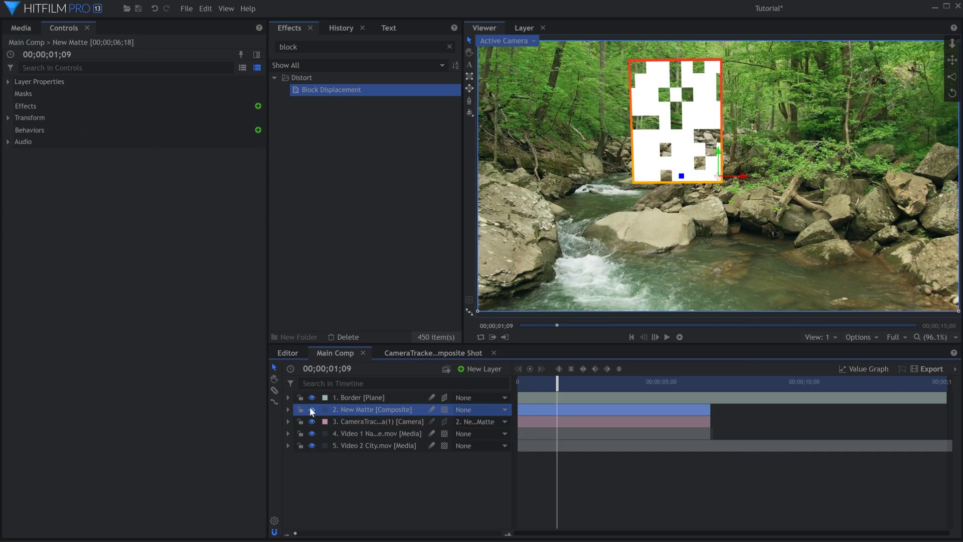
left_click(311, 409)
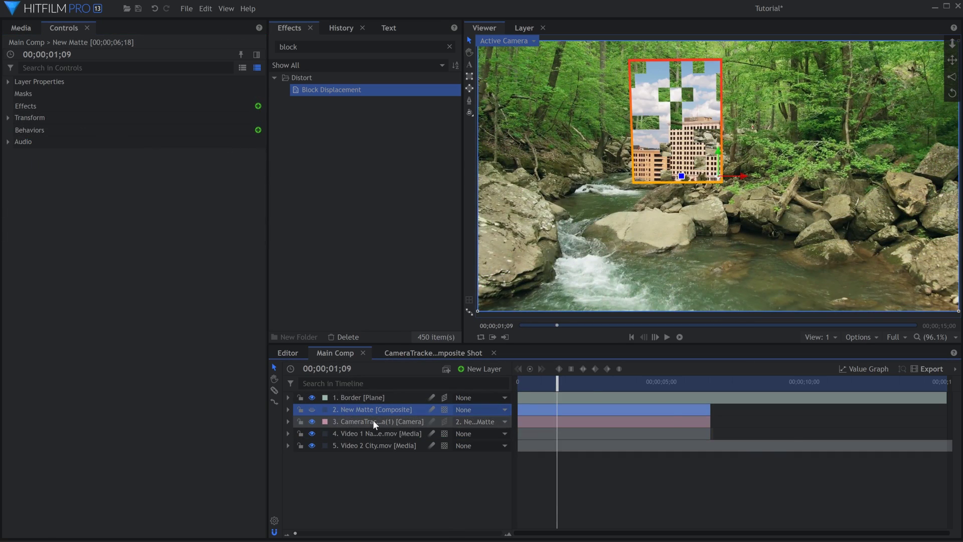